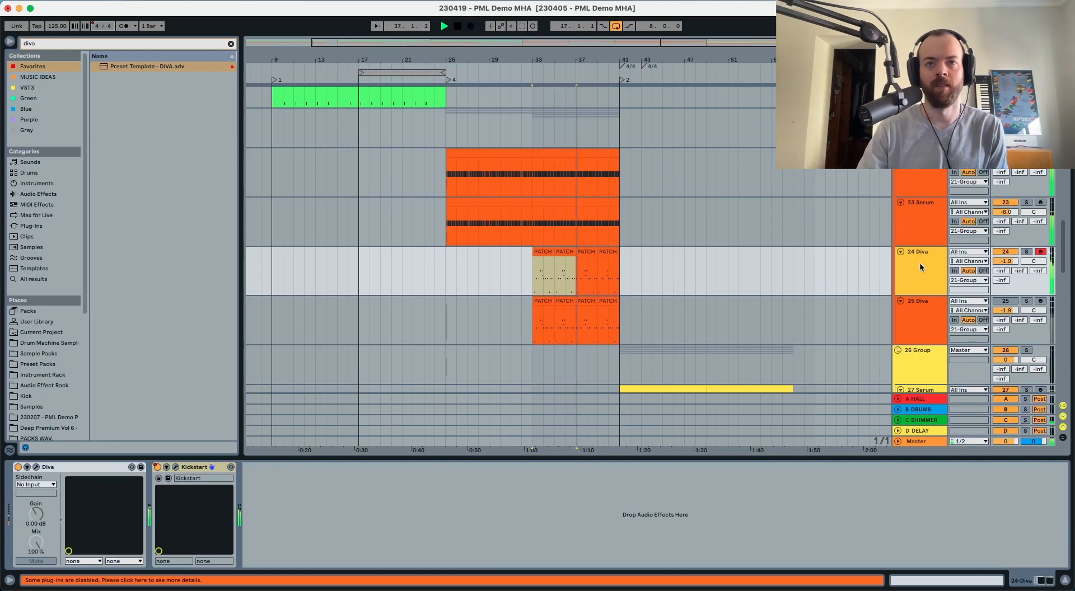
Step: Try the notes of all the 24 Diva clips one and two octaves higher during playback, then return them to their original octave
key(space)
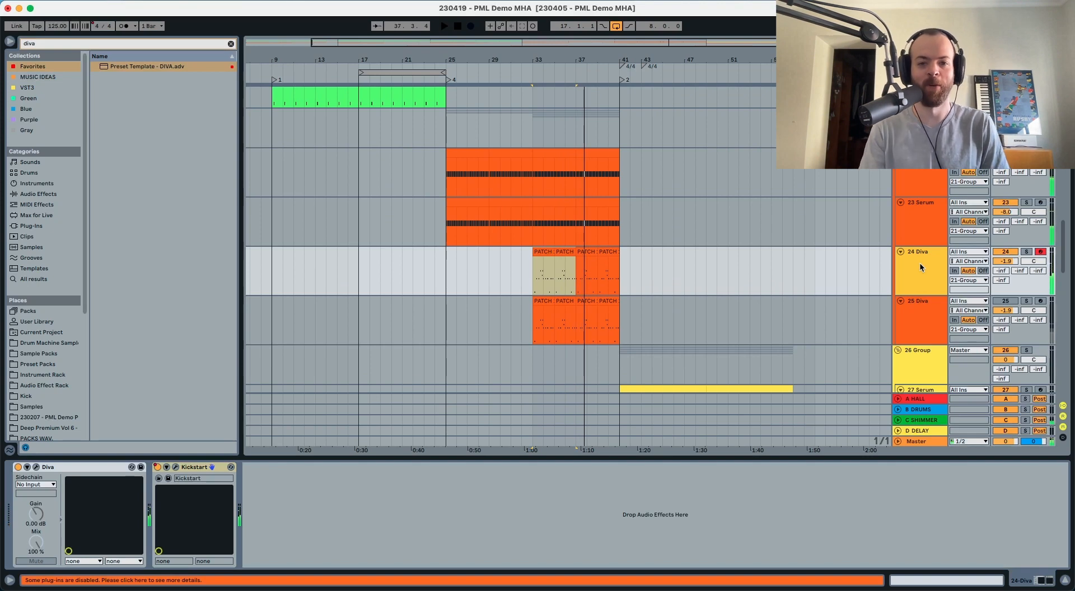
shift+click(605, 251)
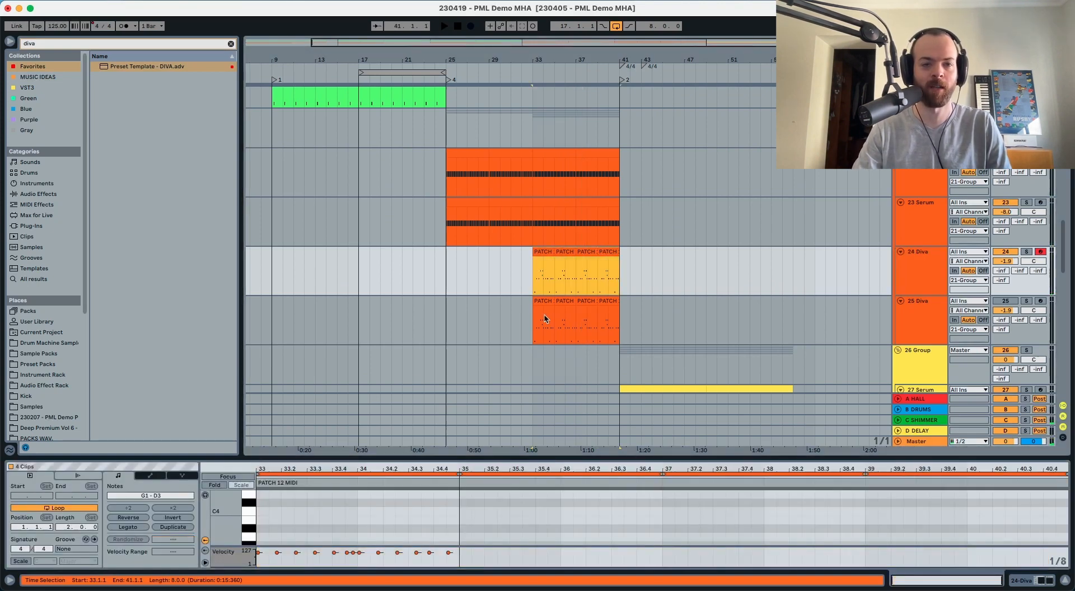
click(519, 510)
key(super+a)
key(shift+Up)
key(space)
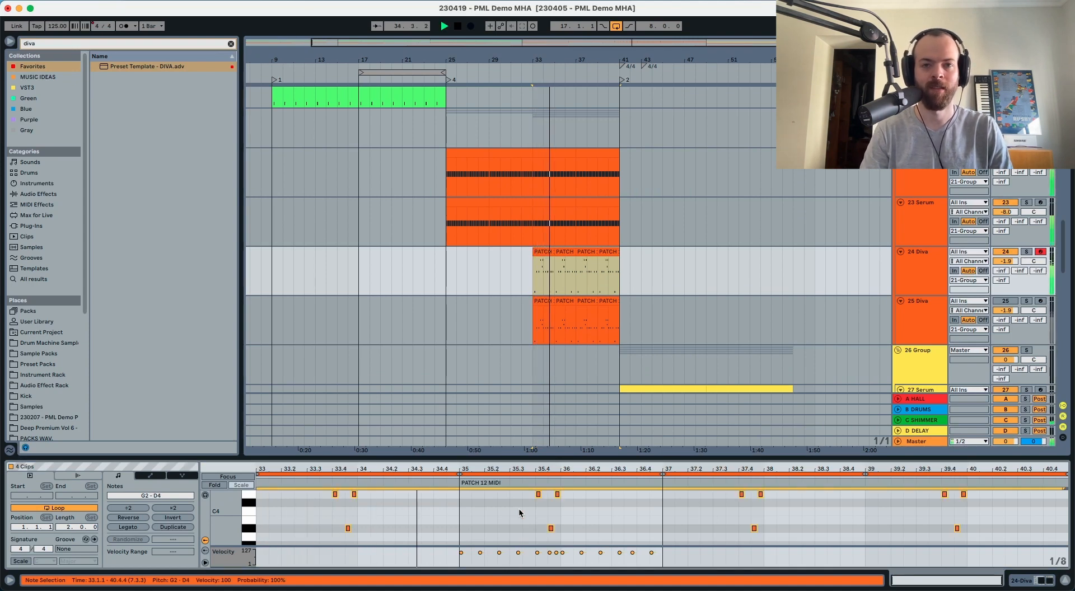
key(shift+Up)
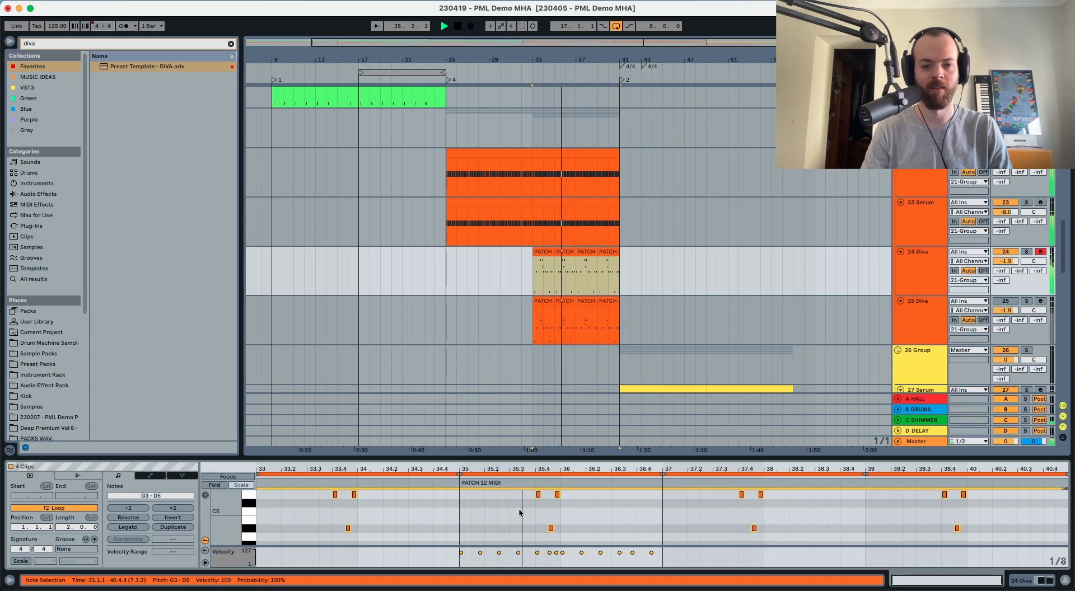
key(shift+Down)
key(shift+Down)
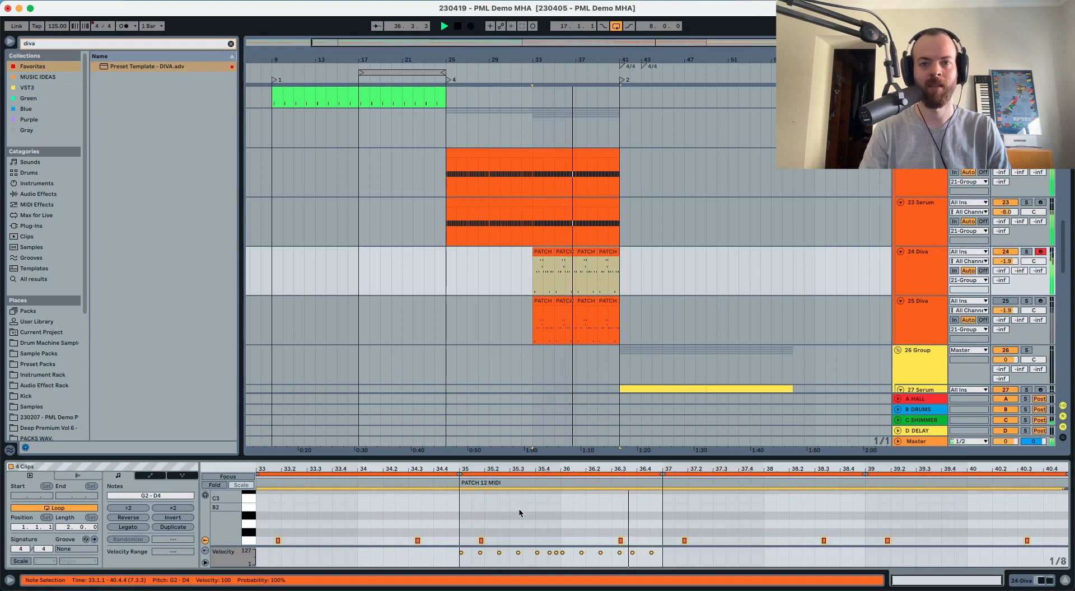
Step: Solo the 25 Diva track, open its Diva synth and audition the starting patch
click(918, 324)
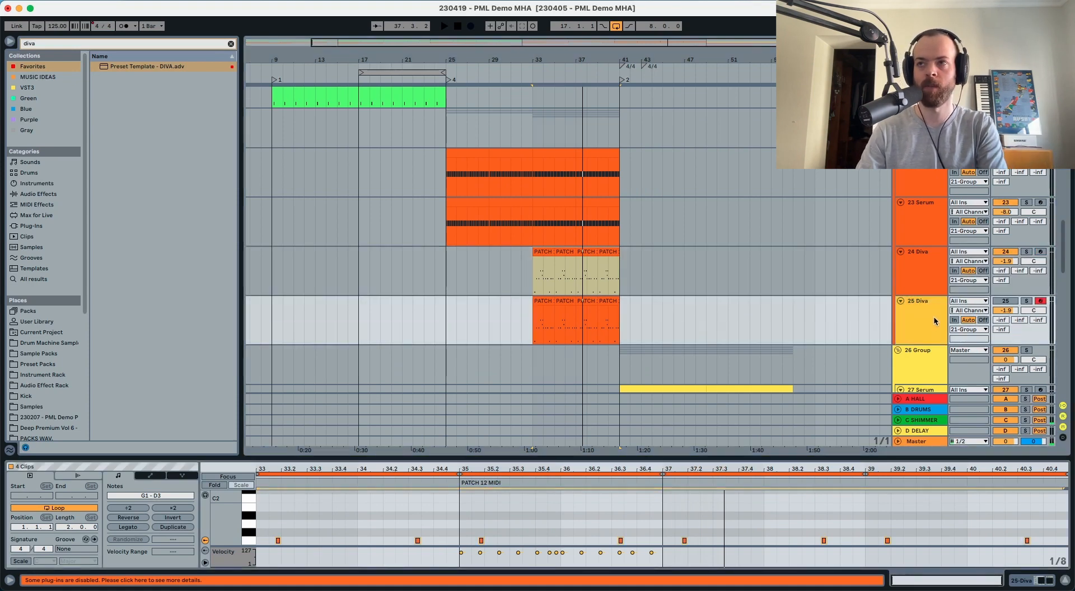
key(s)
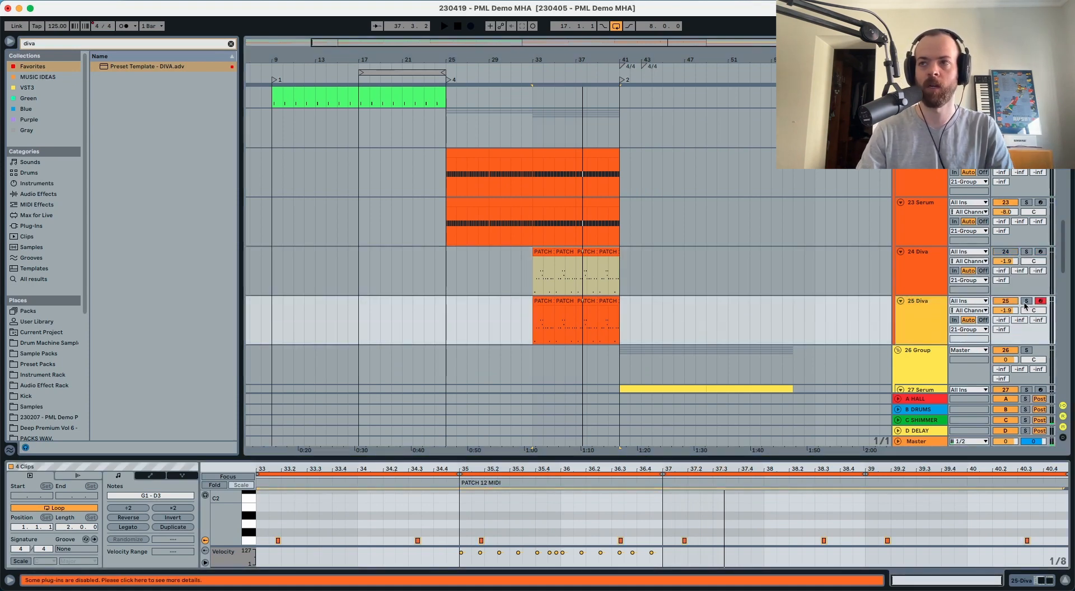
double_click(931, 314)
key(space)
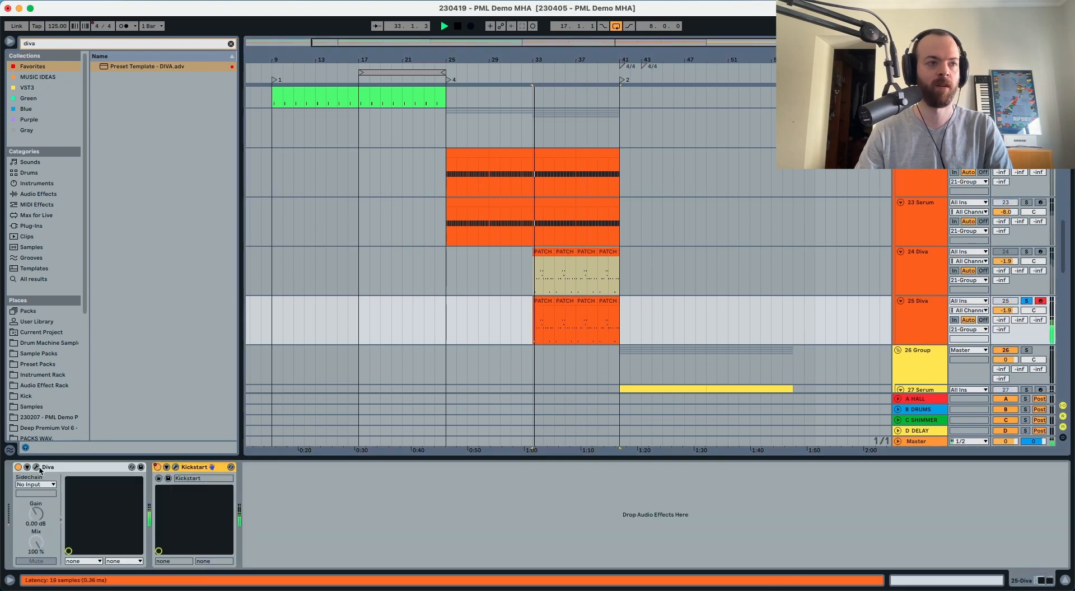
key(space)
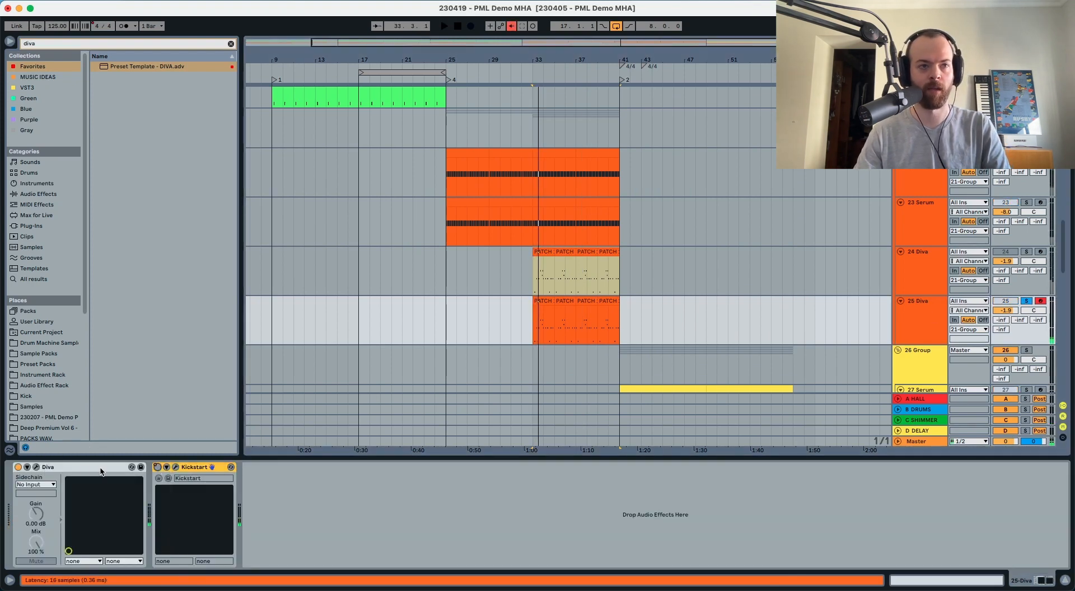
click(36, 468)
key(space)
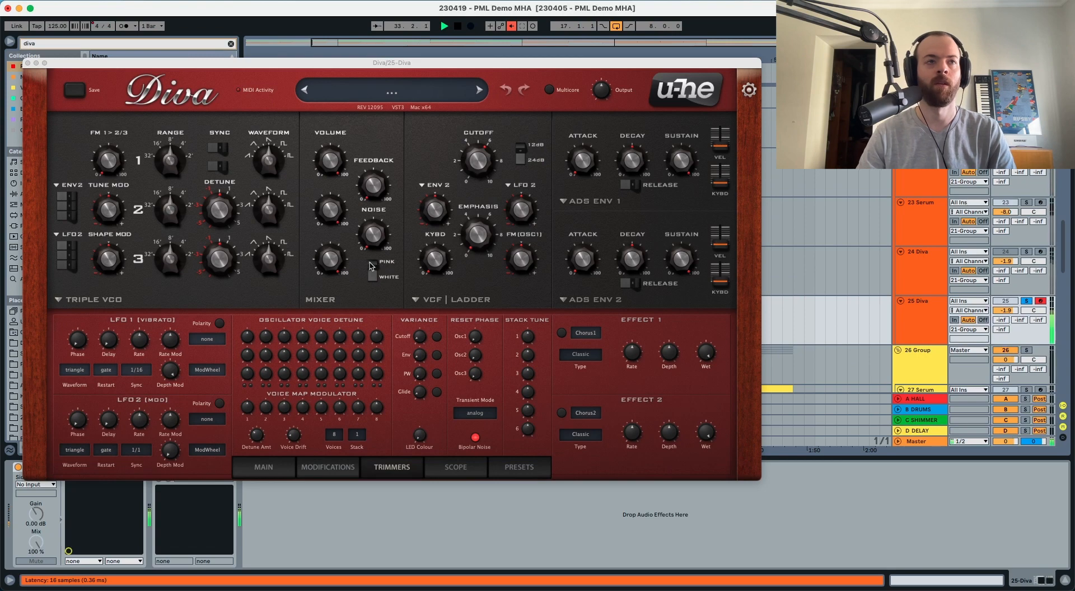
key(space)
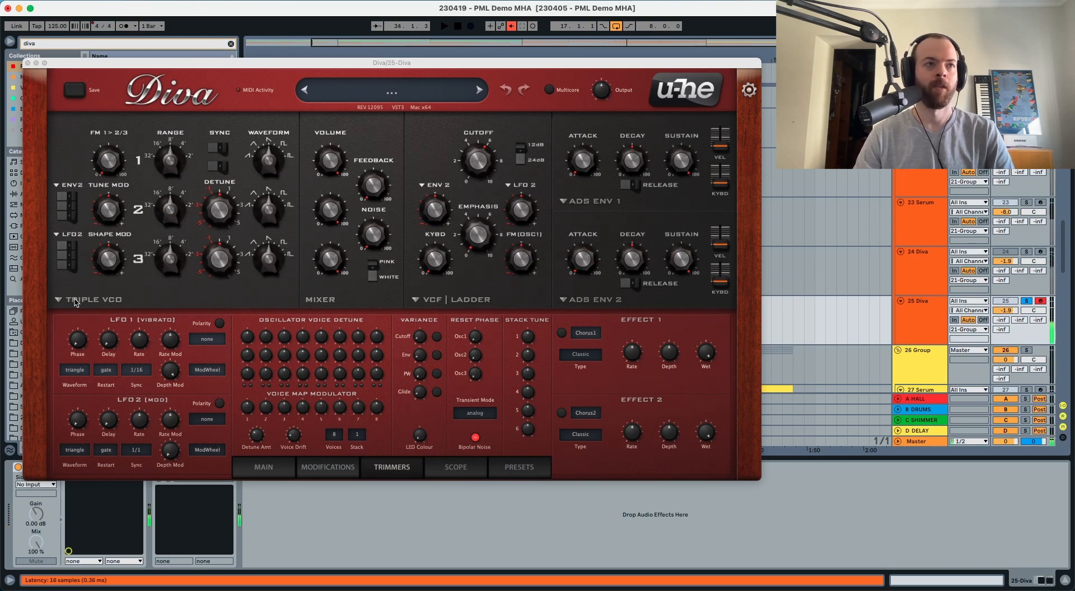
Step: Switch Diva's oscillator model from Triple VCO to Digital and play the part
click(76, 299)
click(110, 355)
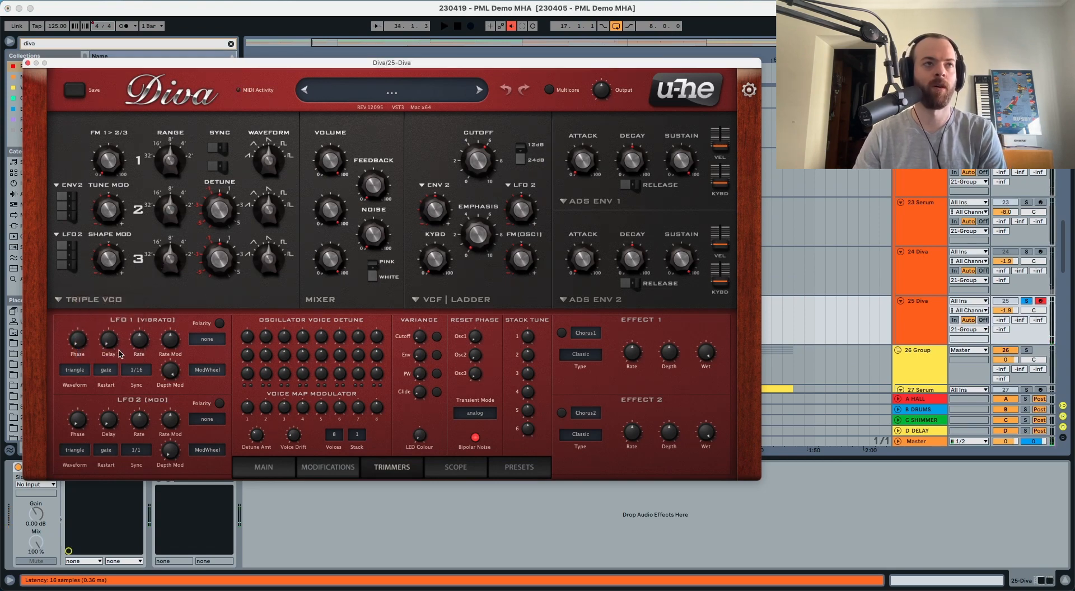
key(space)
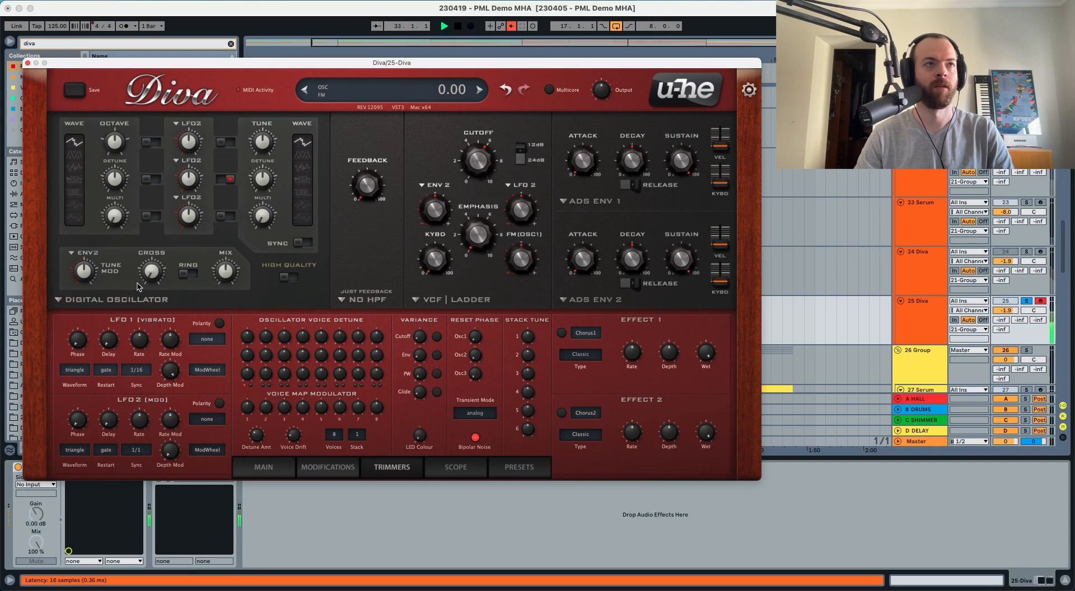
Step: Choose the pulse waveform for the first digital oscillator and lower its octave while the part plays
click(77, 194)
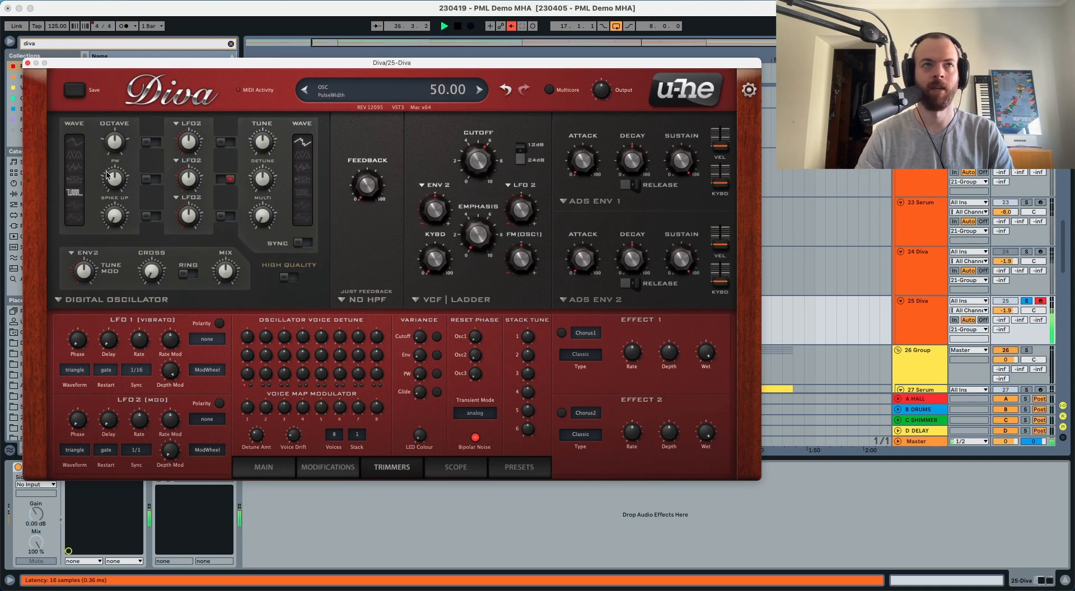
drag(113, 147, 104, 192)
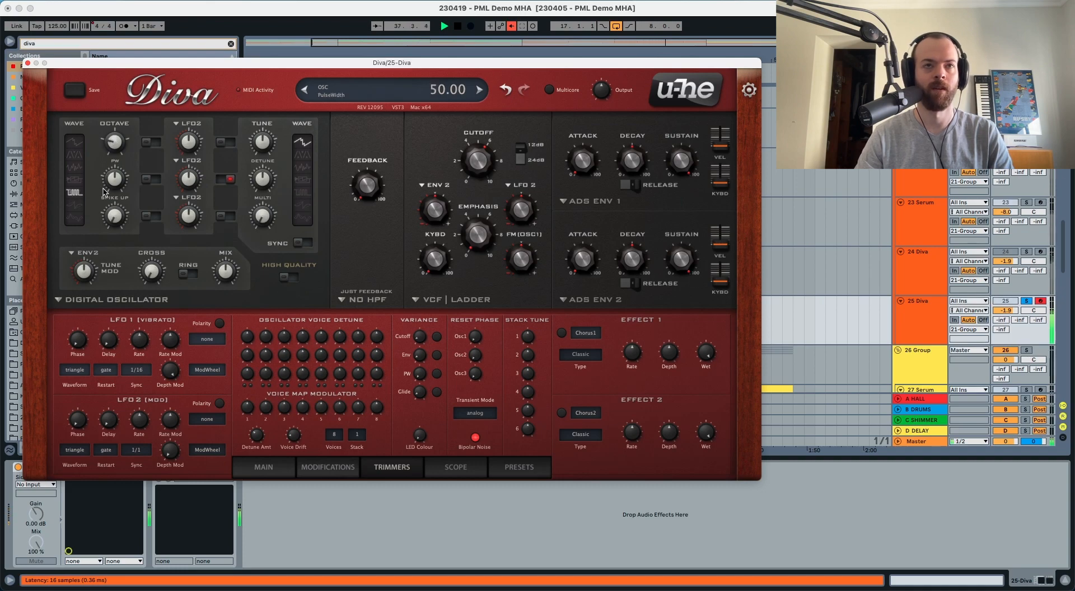
key(space)
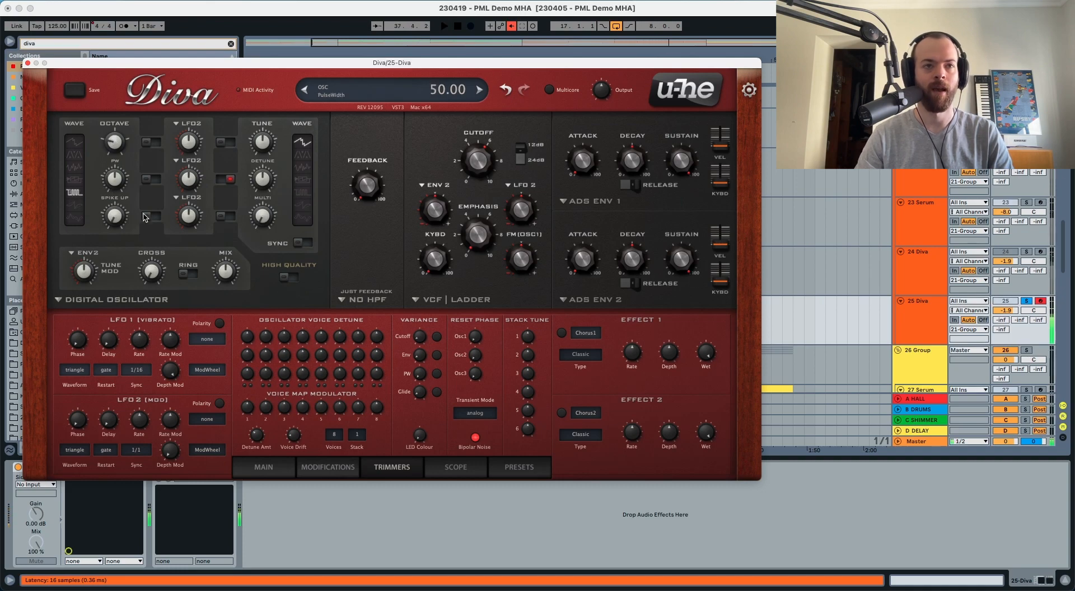
Step: Set the synth's Transpose to 0 in the main tuning settings and audition the pitch
click(262, 468)
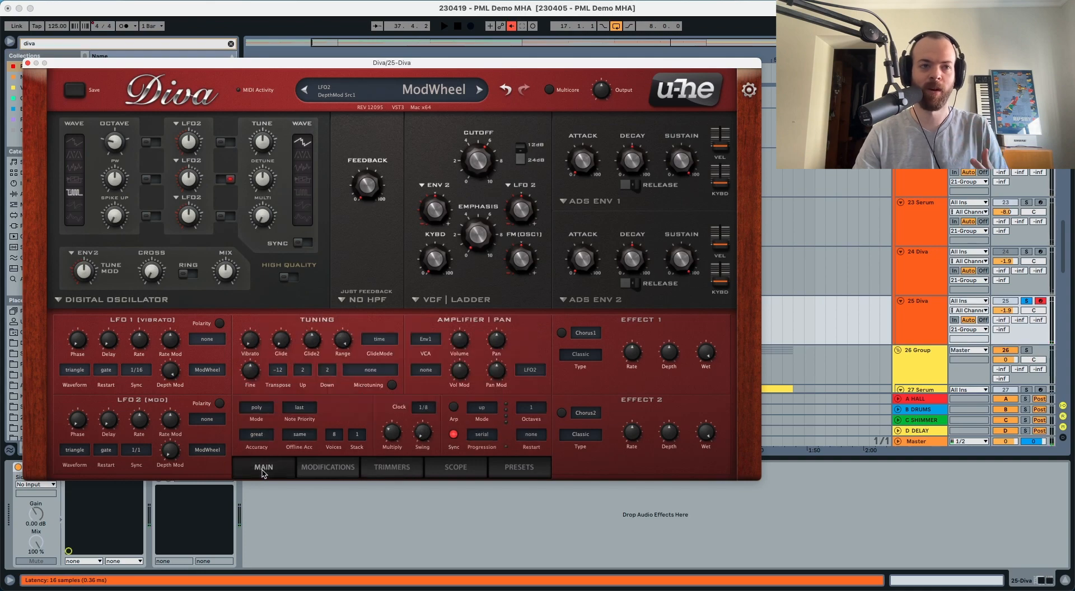
click(279, 374)
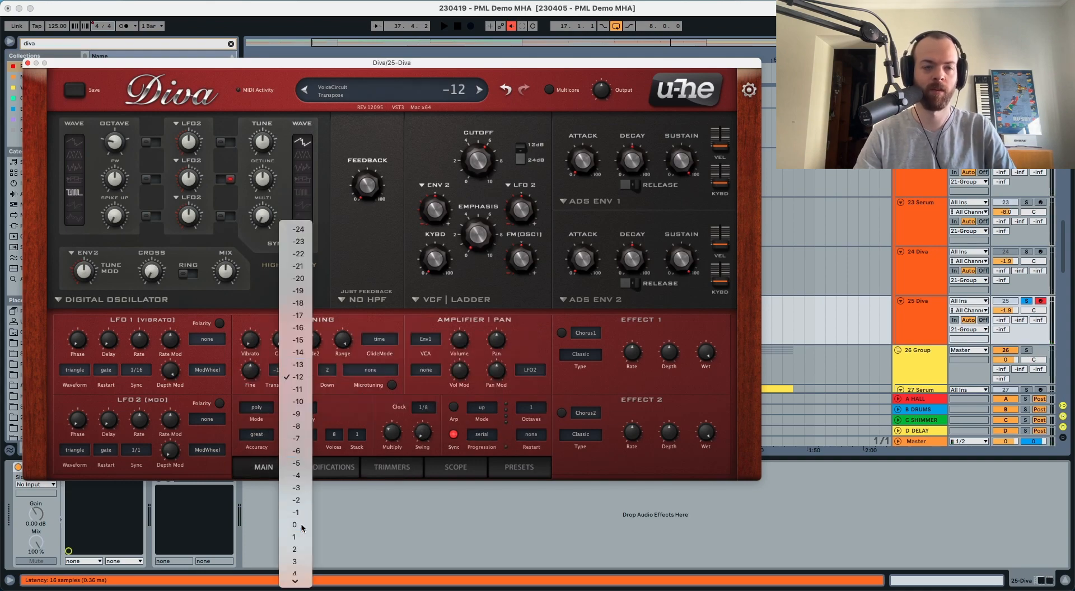
click(306, 445)
key(space)
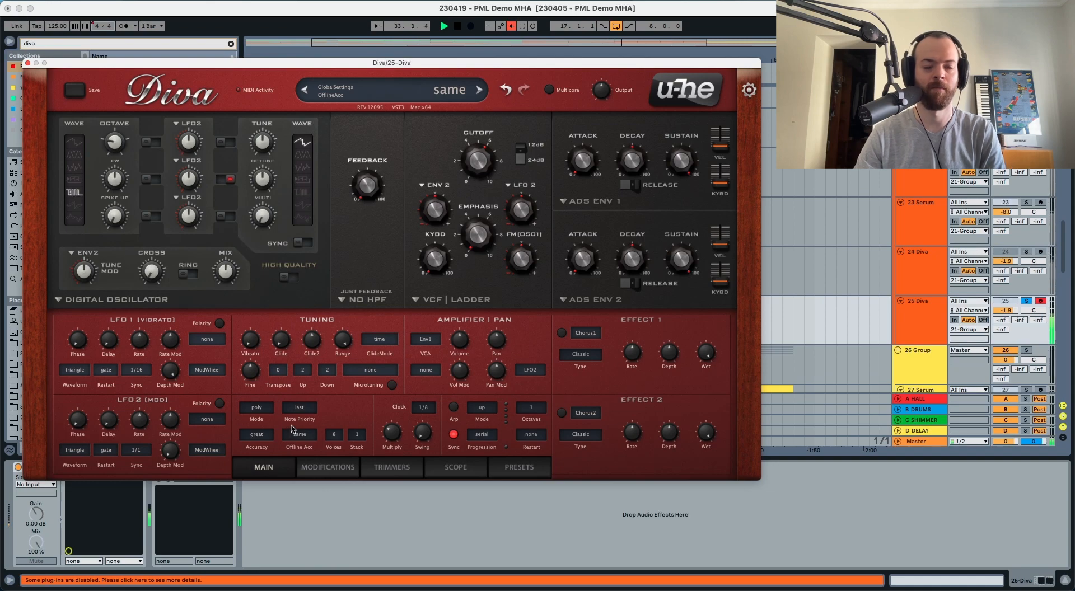
key(space)
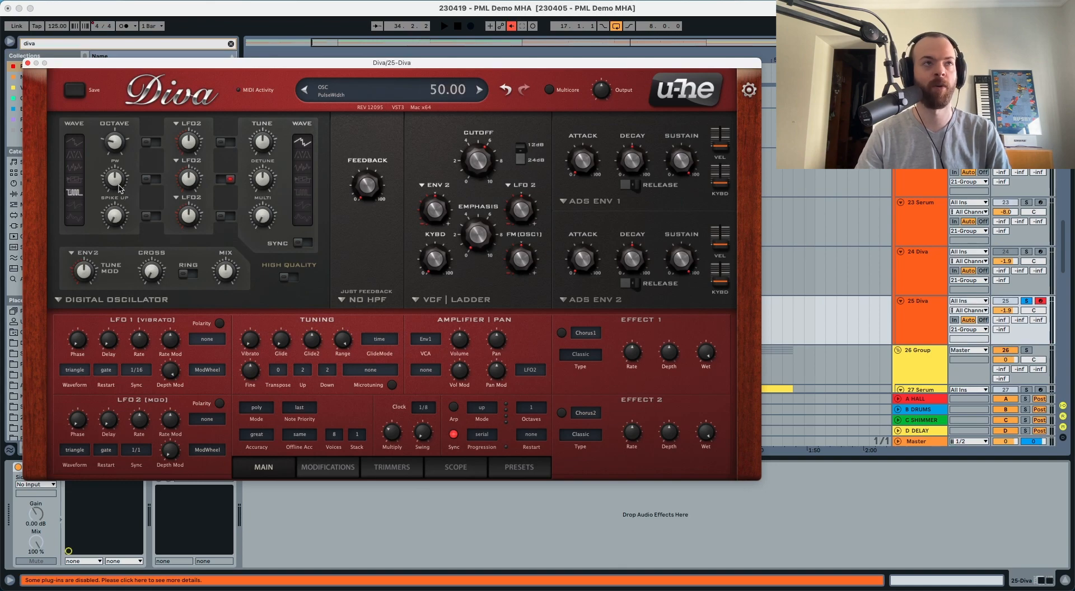
Step: Raise the first oscillator's pulse width, set its second shape control to 66.50 and audition the tone
drag(119, 189, 129, 164)
key(space)
key(space)
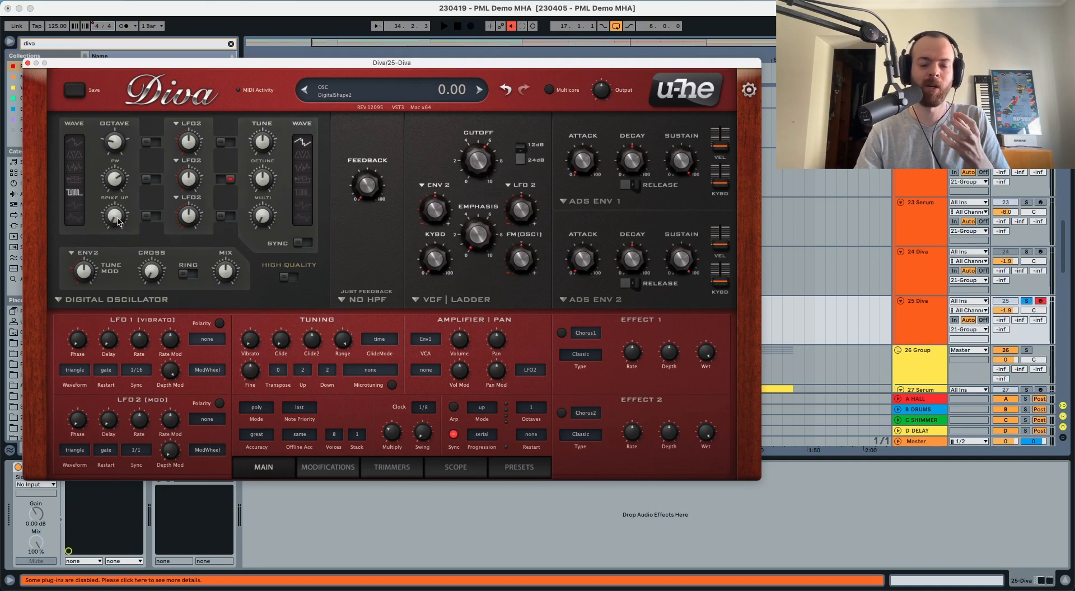
drag(115, 220, 131, 142)
key(space)
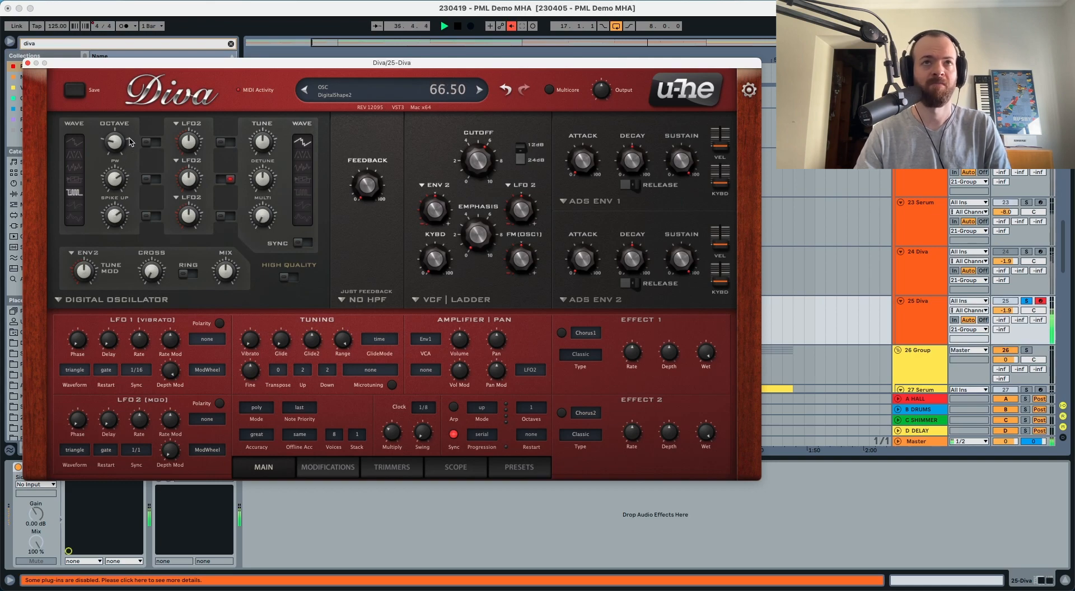
key(space)
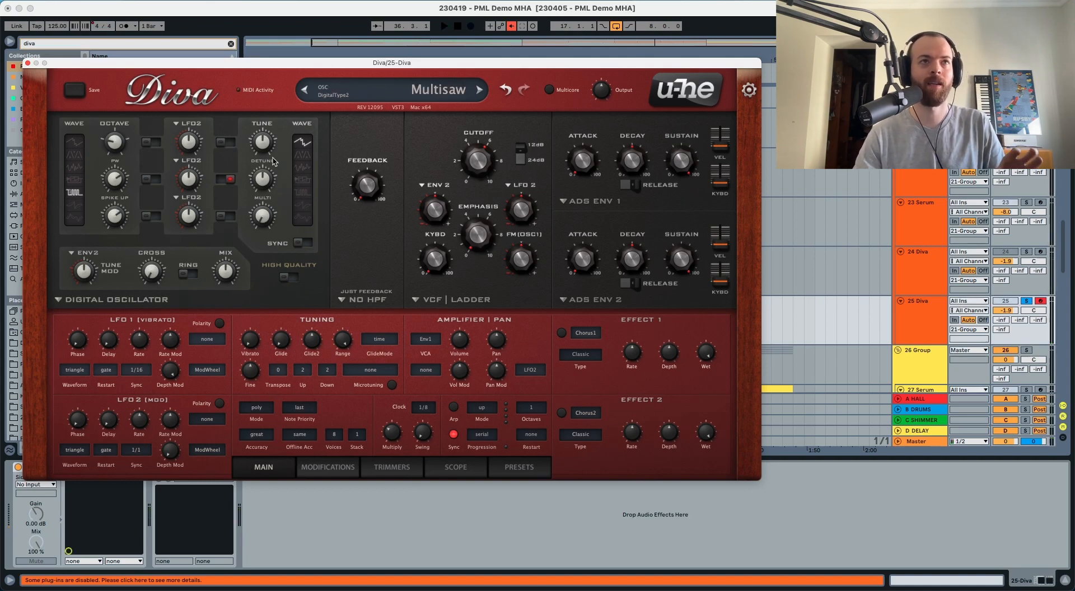
Step: Set the oscillator Mix to 0.00 and change the high-pass model to HPF pre, auditioning the sound
drag(224, 270, 228, 382)
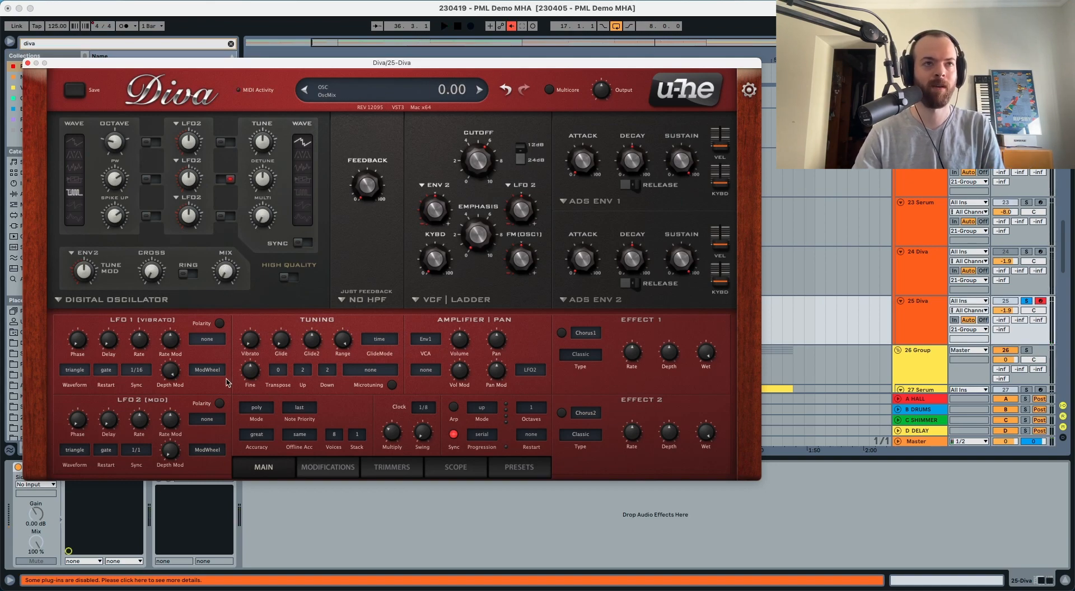
key(space)
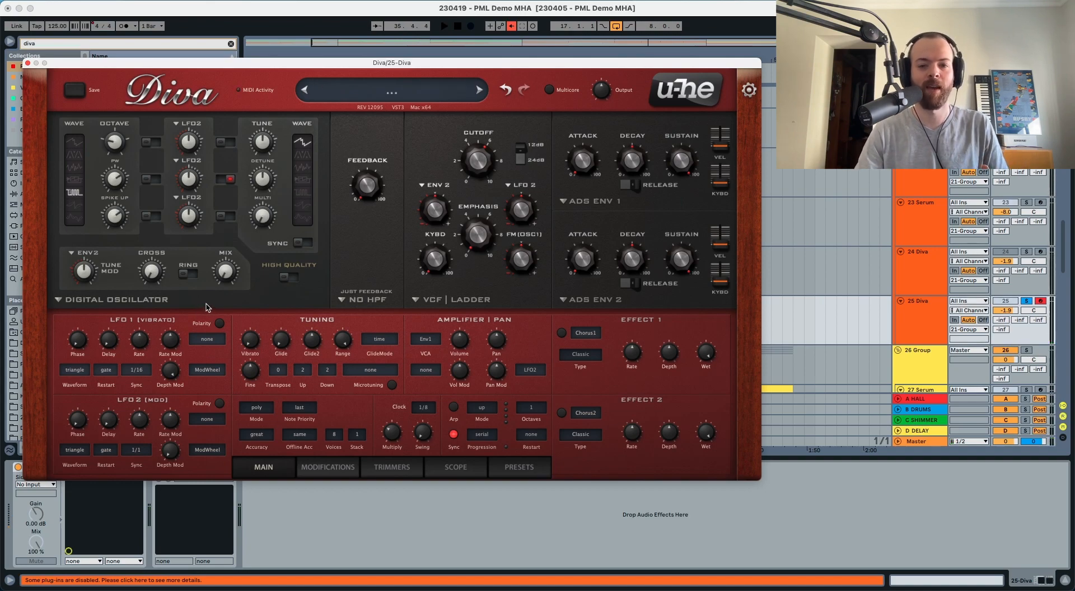
click(360, 301)
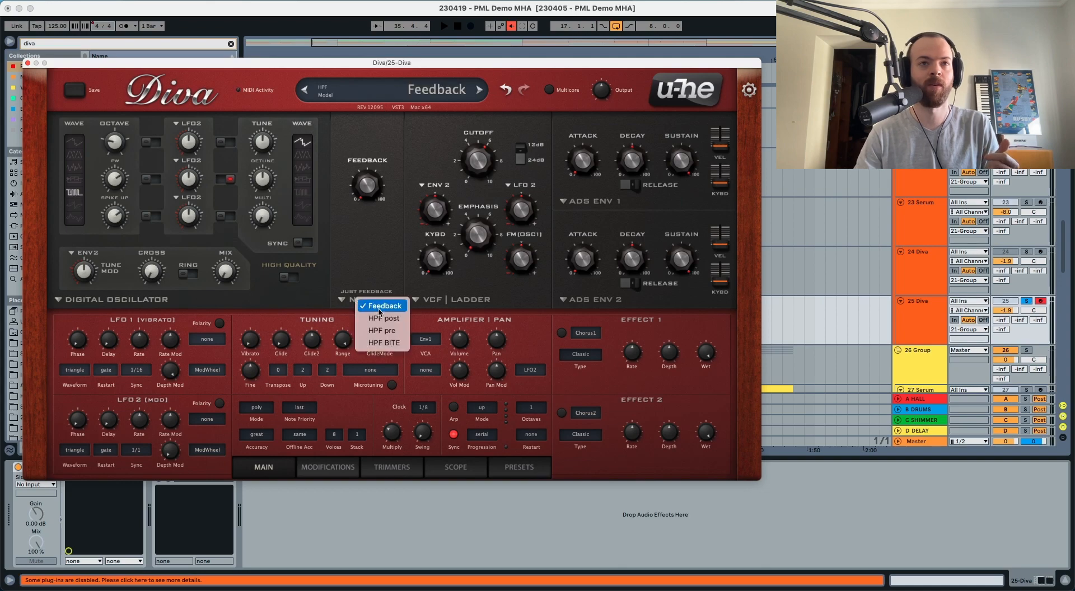
click(383, 331)
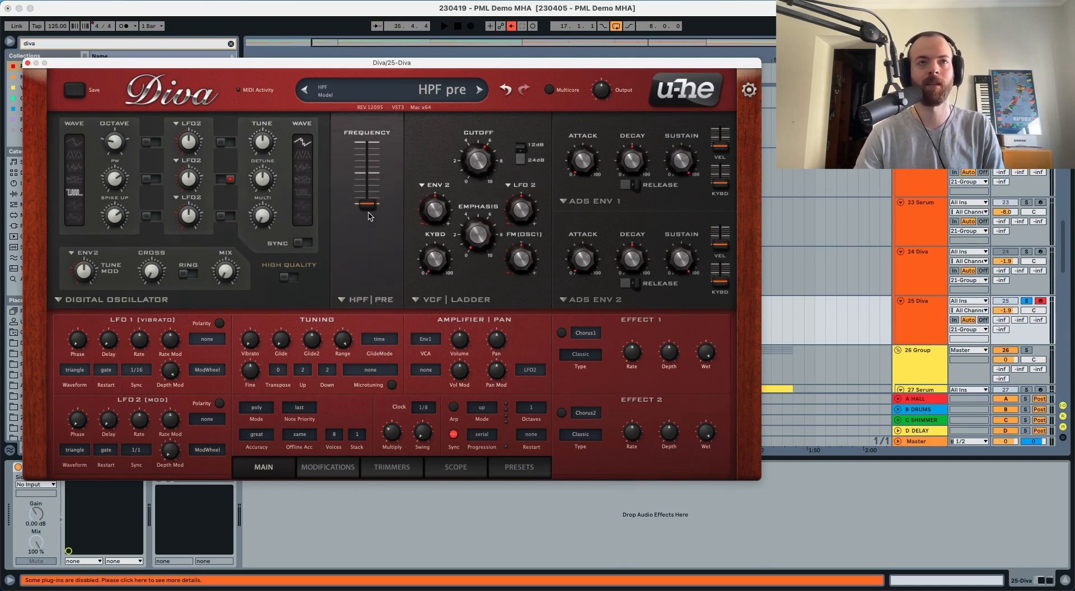
key(space)
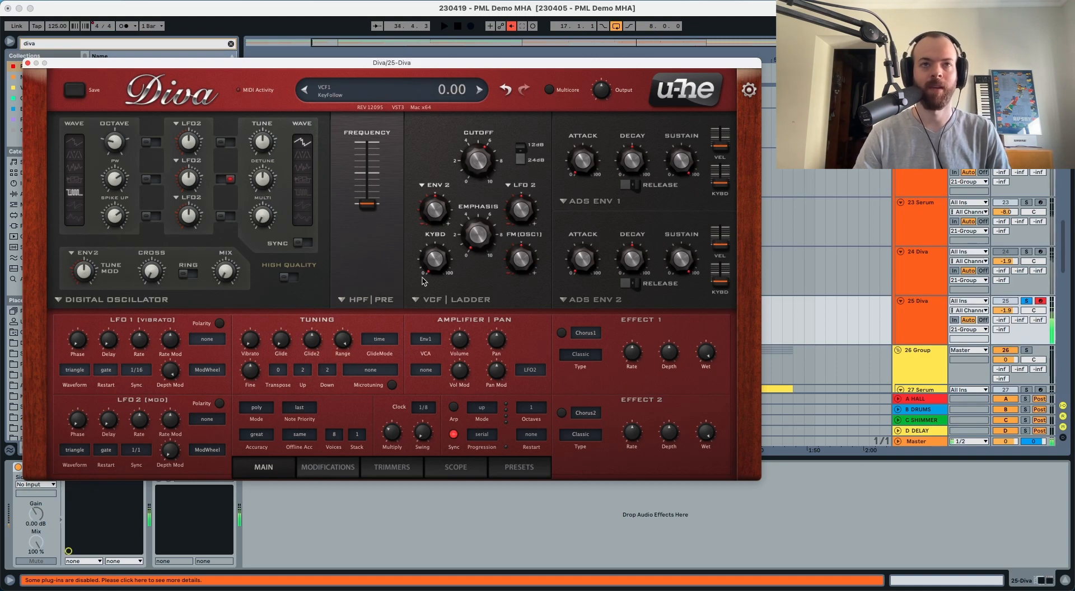
key(space)
Step: Change the main filter model to BITE, set its cutoff to 90.00 and play the part
click(451, 300)
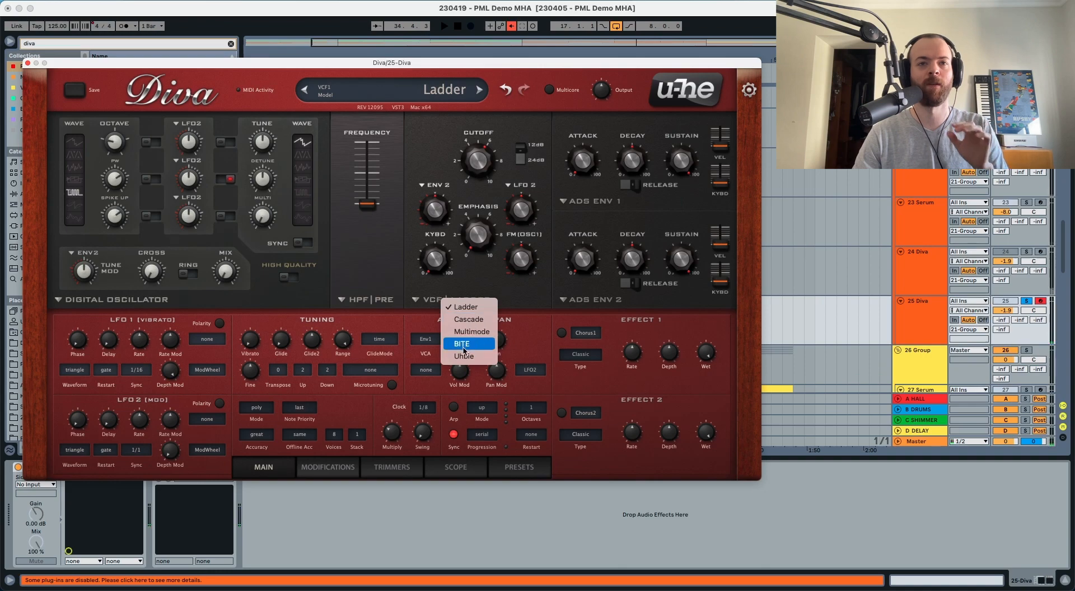
click(464, 344)
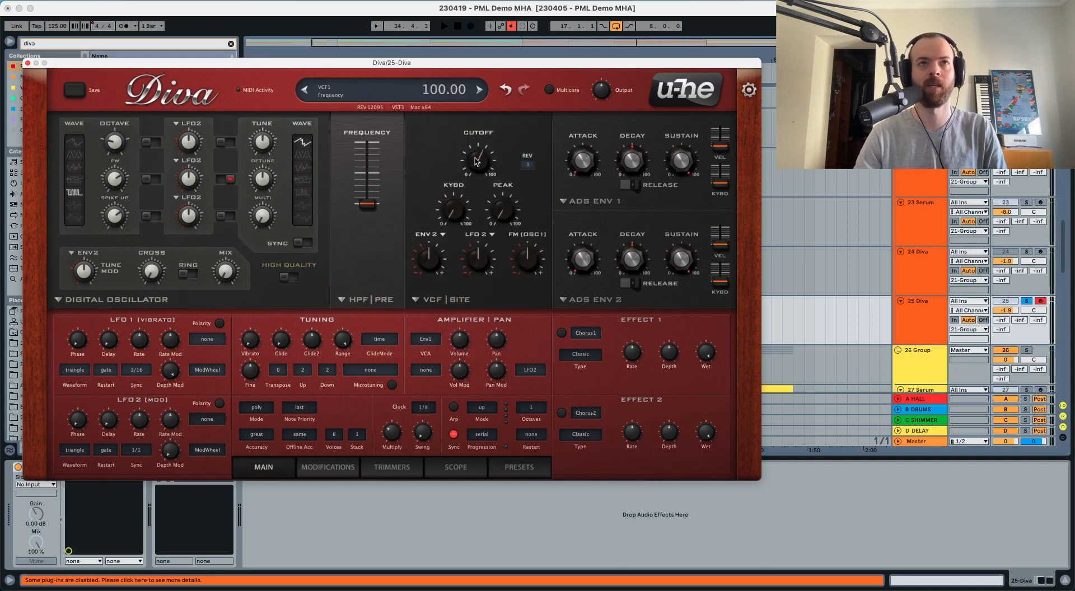
drag(475, 160, 474, 172)
key(space)
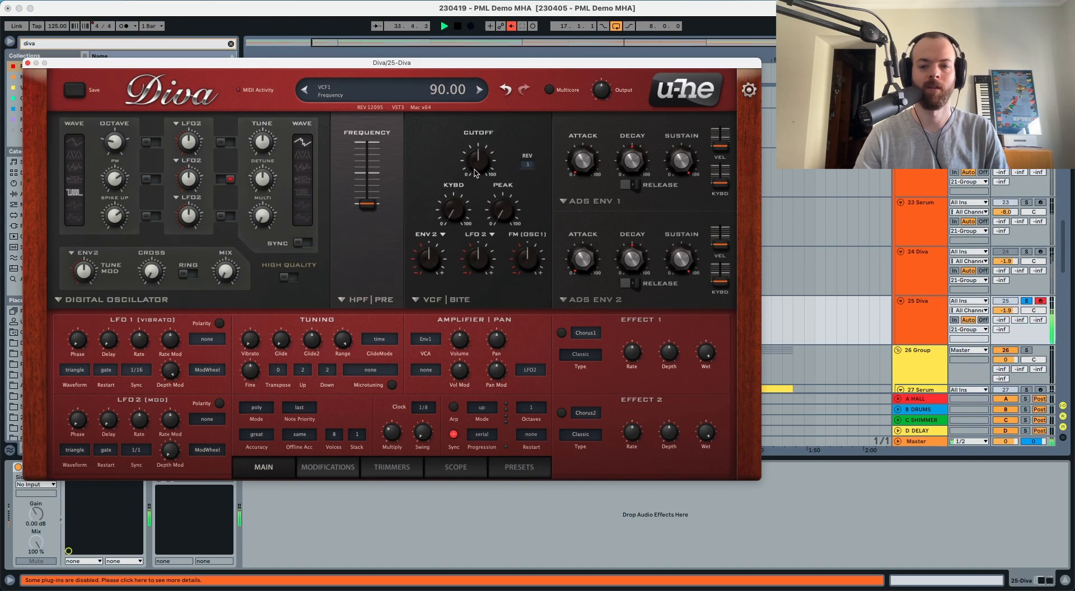
key(space)
Step: Set the BITE filter's keyboard follow to 55.00 and audition the part
drag(459, 210, 468, 150)
key(space)
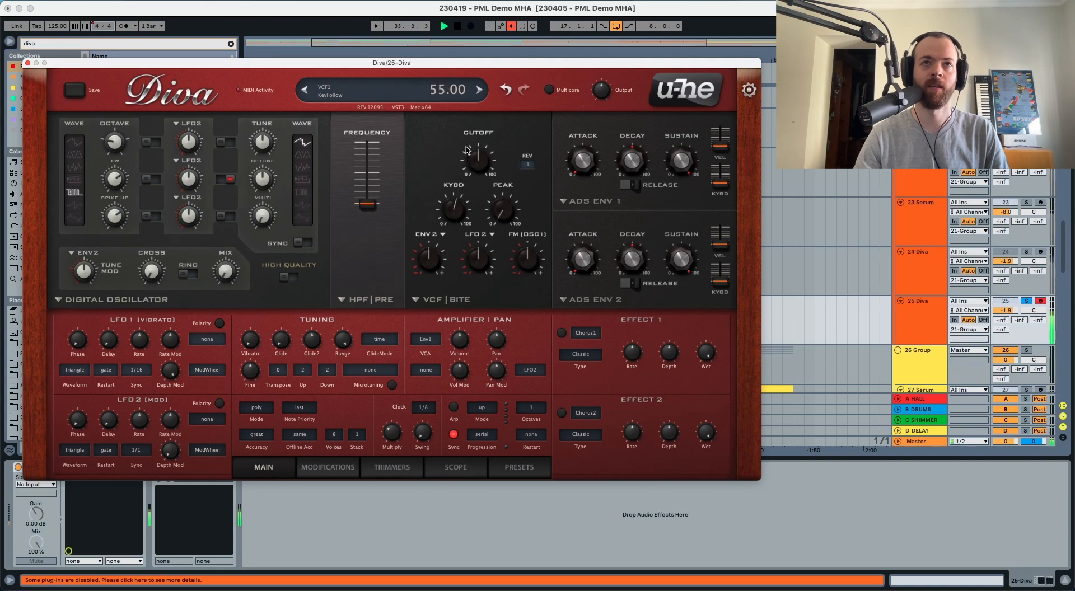
key(space)
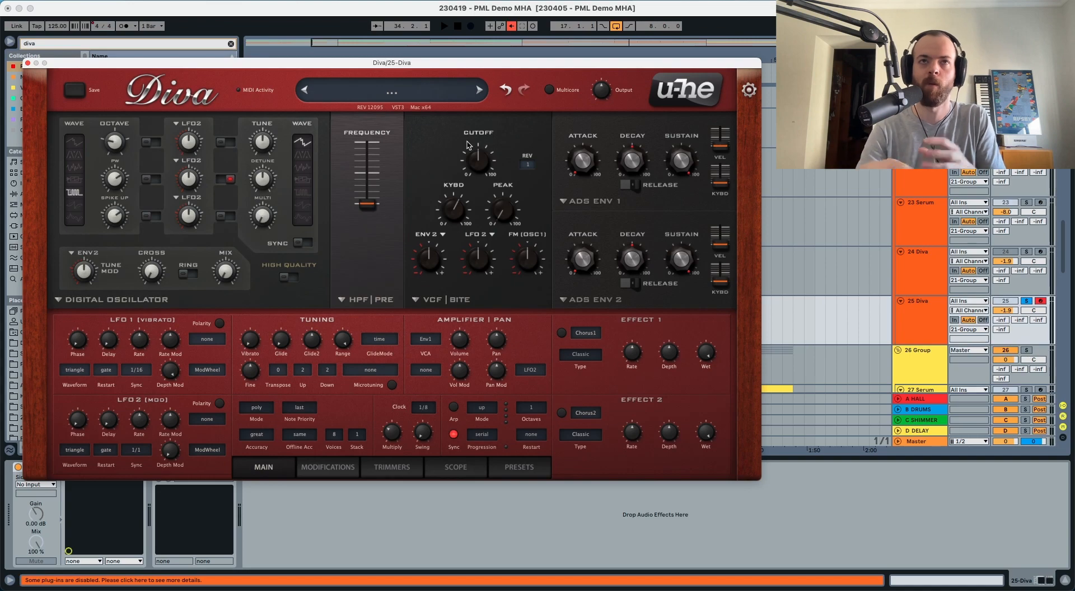
key(space)
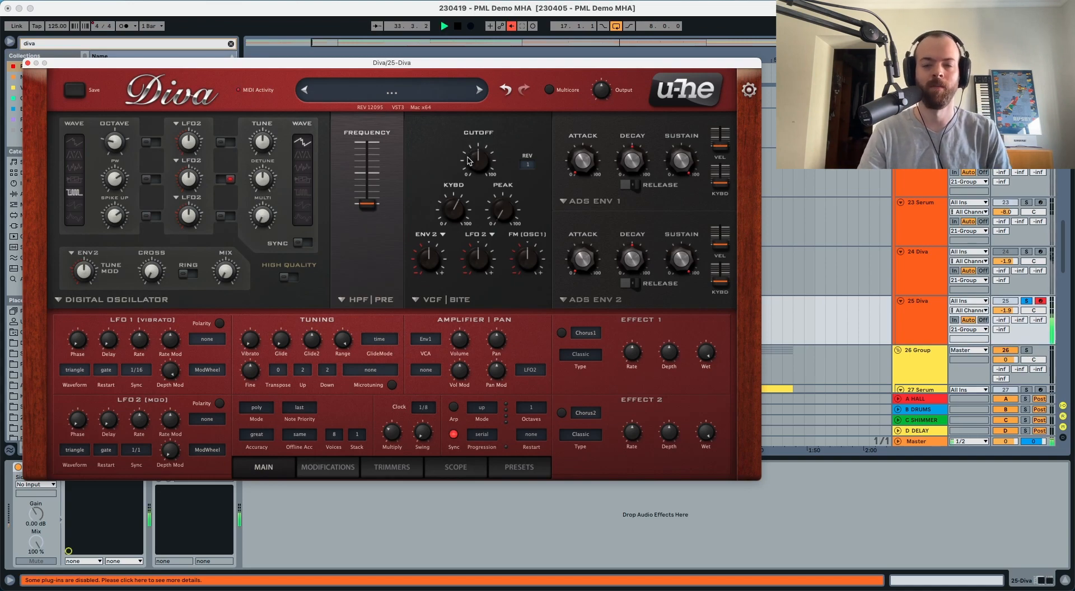
key(space)
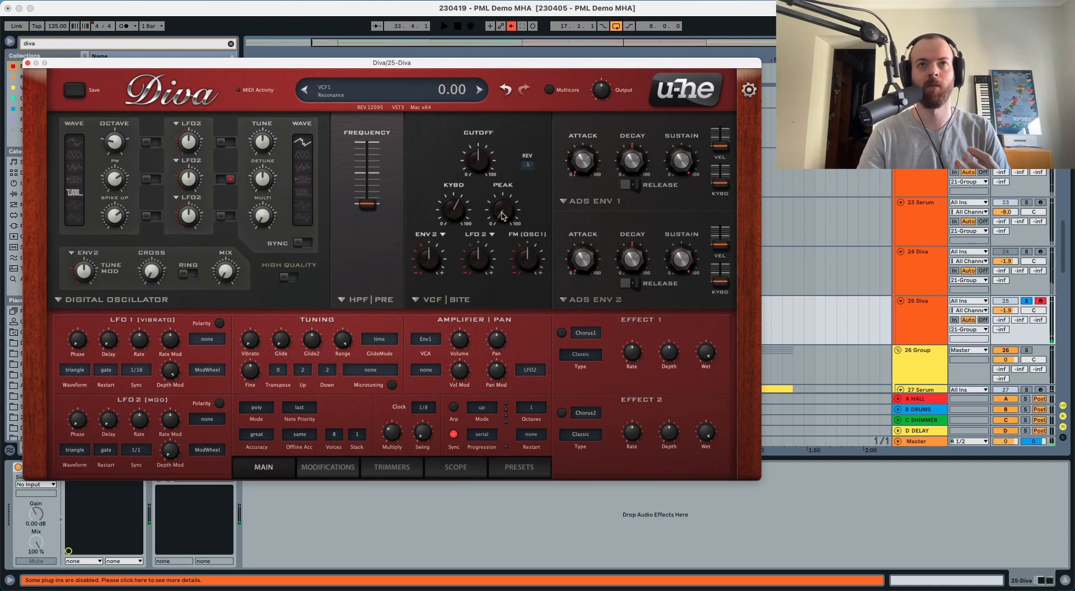
Step: Raise the BITE filter's Peak and set its FM from oscillator 1 to 16.00, auditioning the part
drag(502, 216, 526, 102)
key(space)
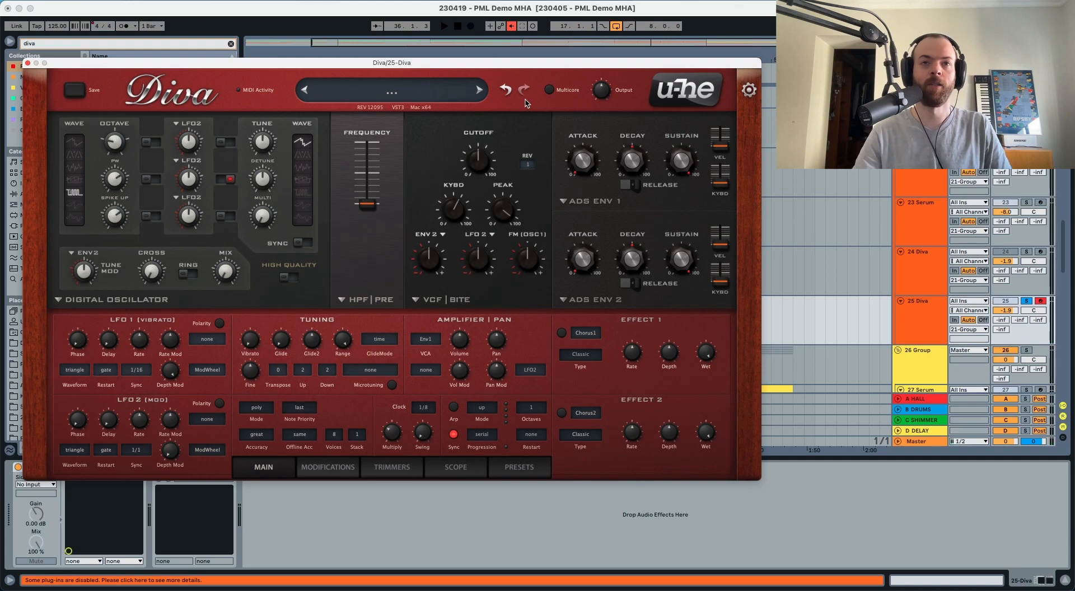
mouse_move(530, 270)
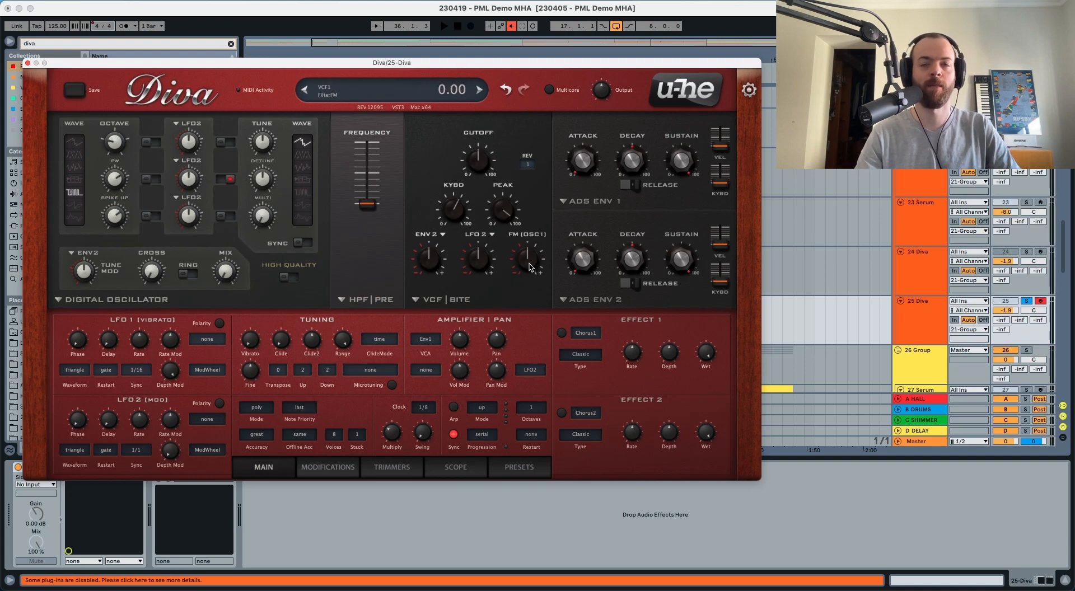
key(space)
drag(529, 267, 537, 218)
key(space)
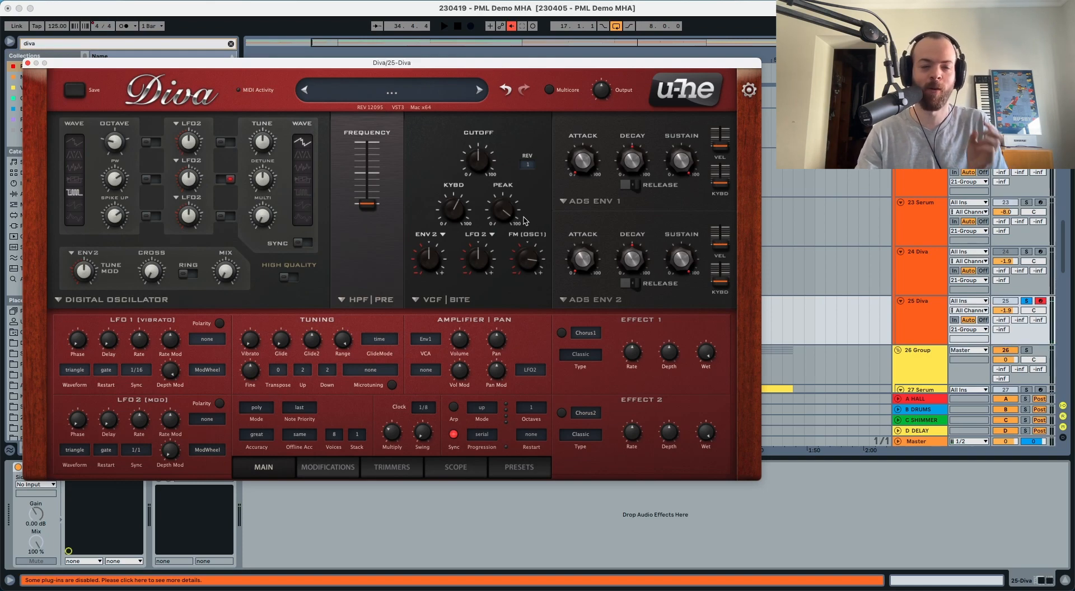
Step: Assign Random as the Filter FM Mod source, adjust its modulation depth and play the part
click(323, 473)
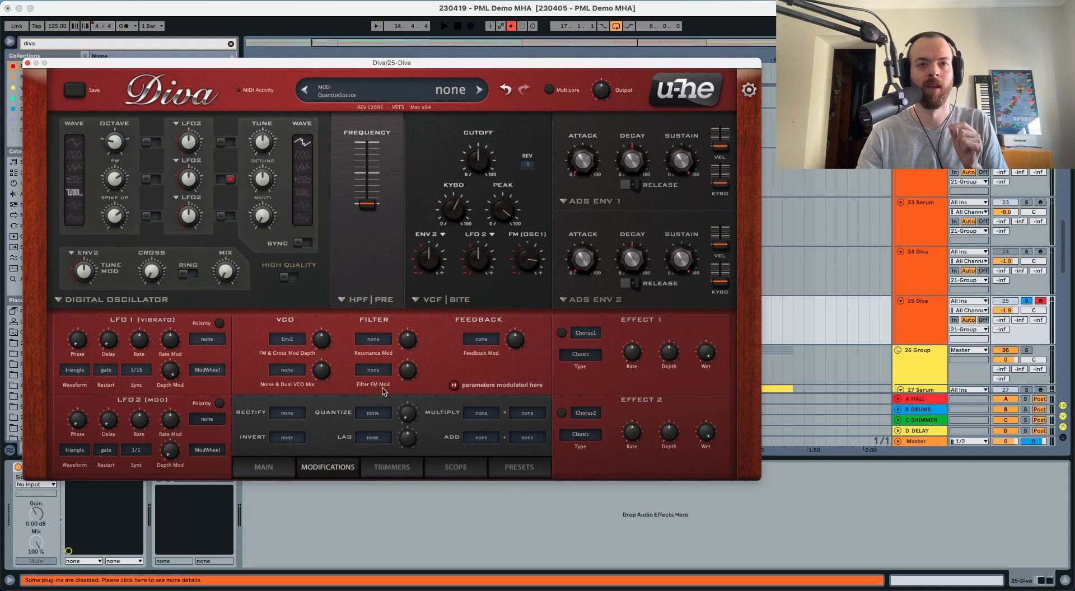
click(371, 369)
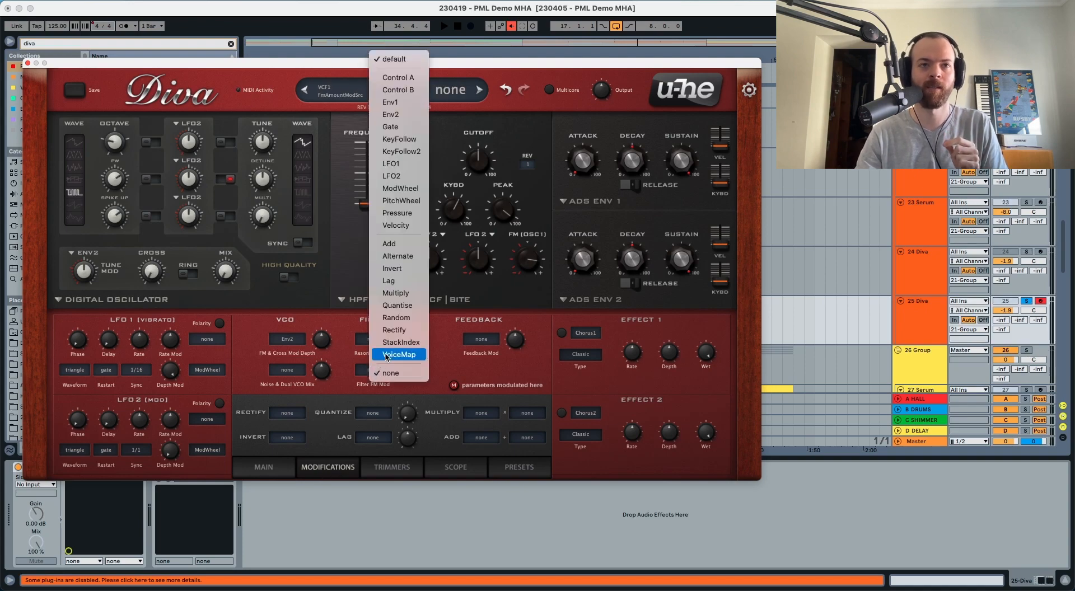
click(399, 318)
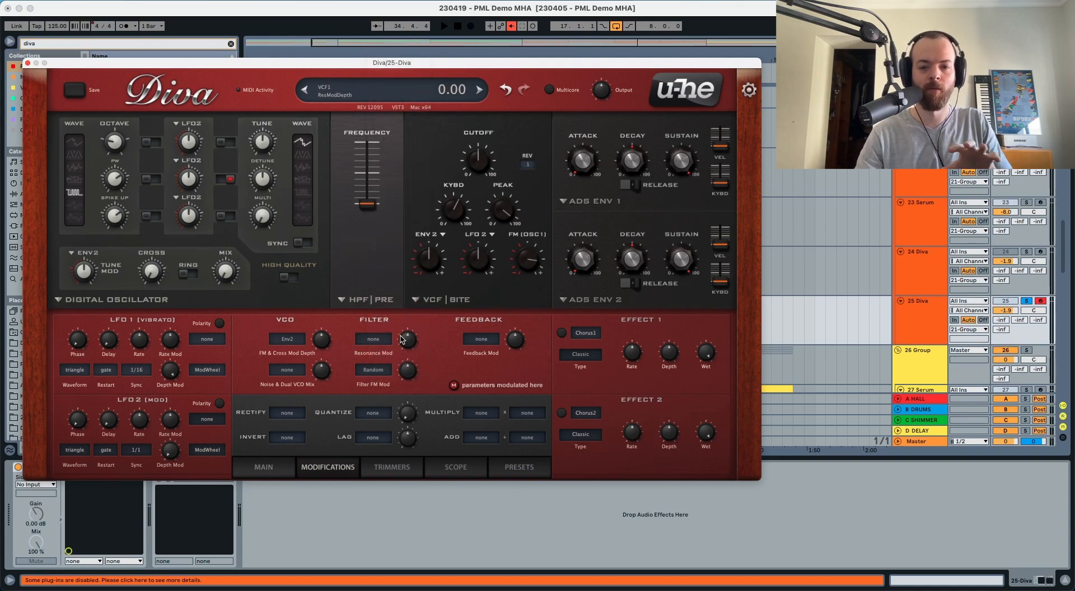
drag(405, 372, 402, 439)
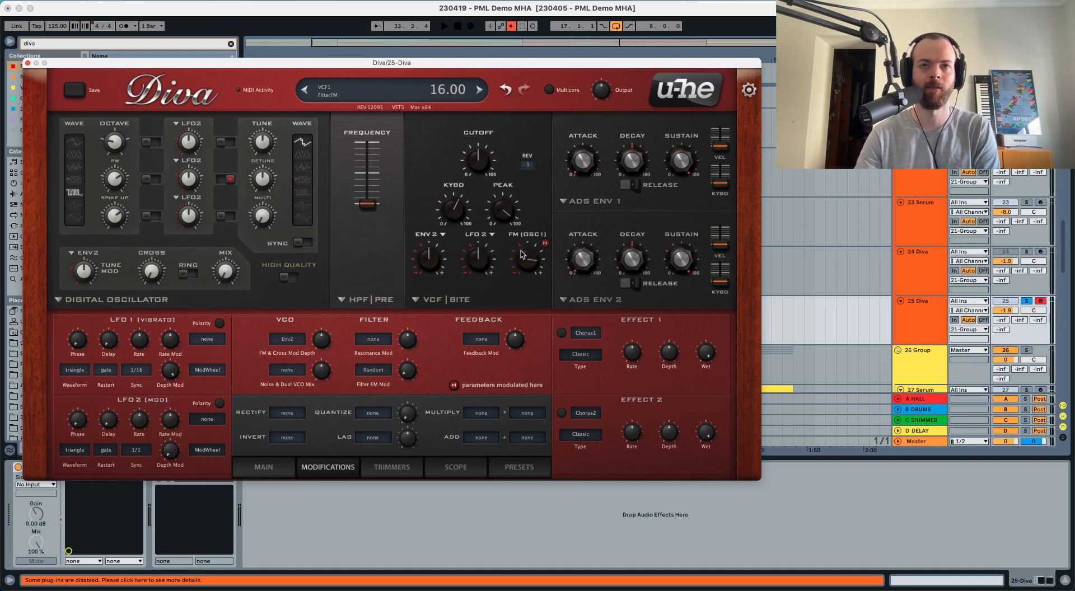
key(space)
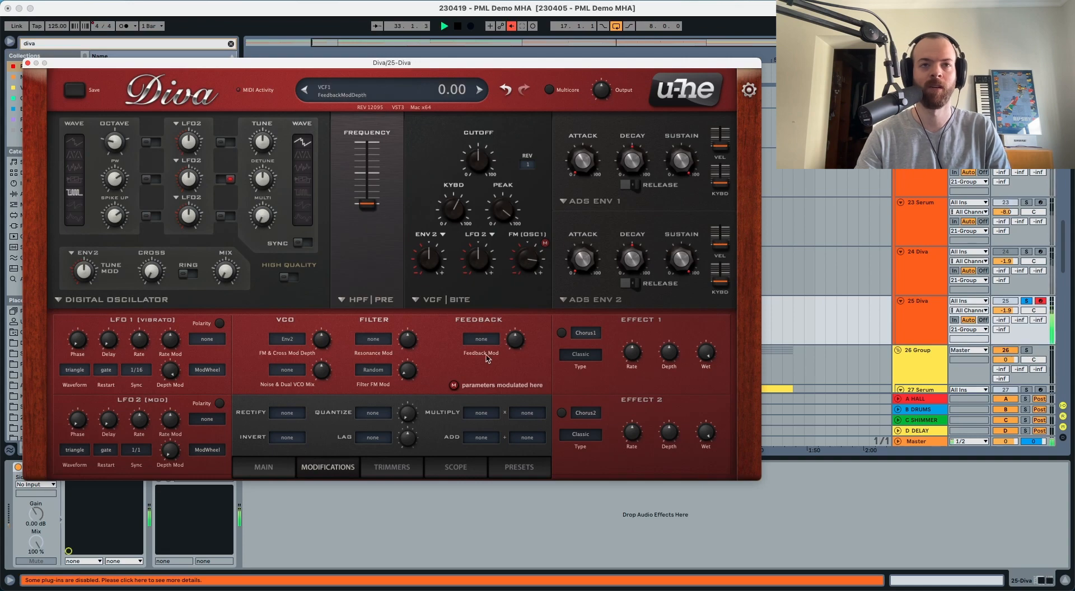
Step: Compare the sound with the Filter FM Mod source at none, restore Random and stop playback
click(378, 373)
click(387, 433)
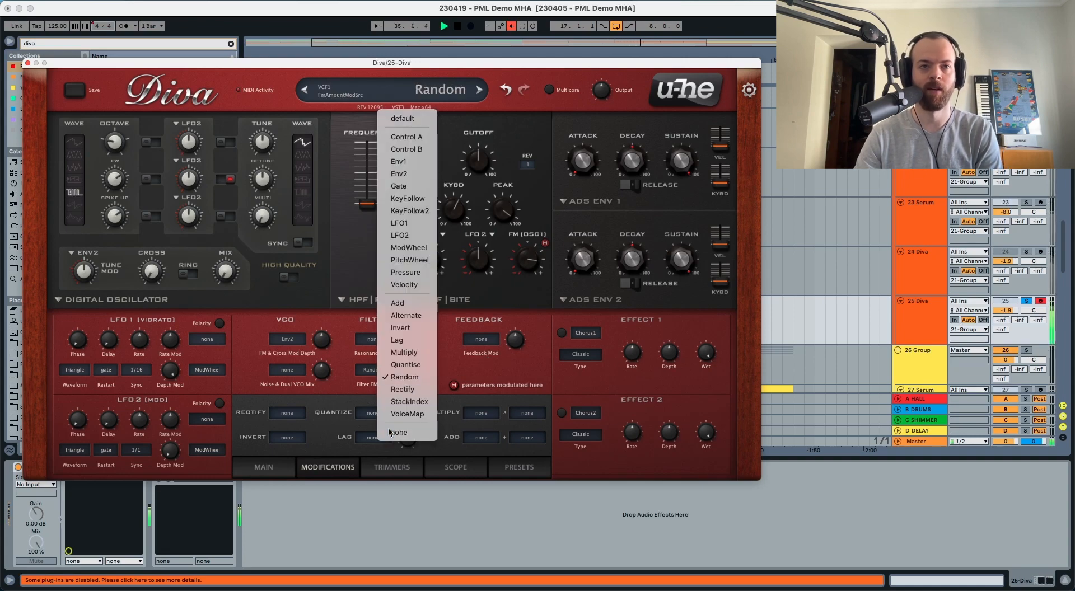
click(377, 370)
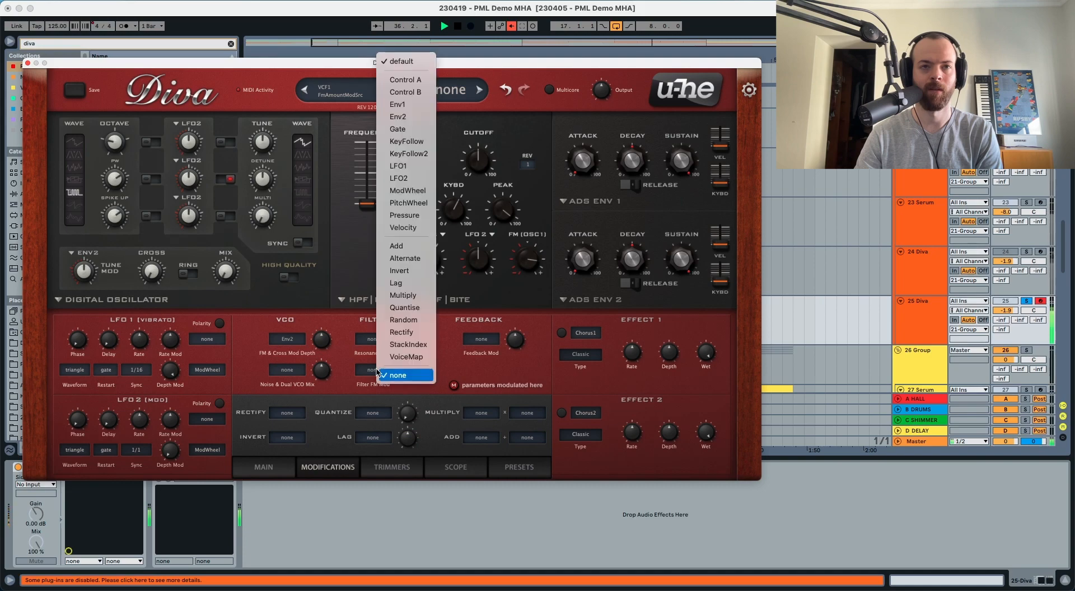
click(410, 320)
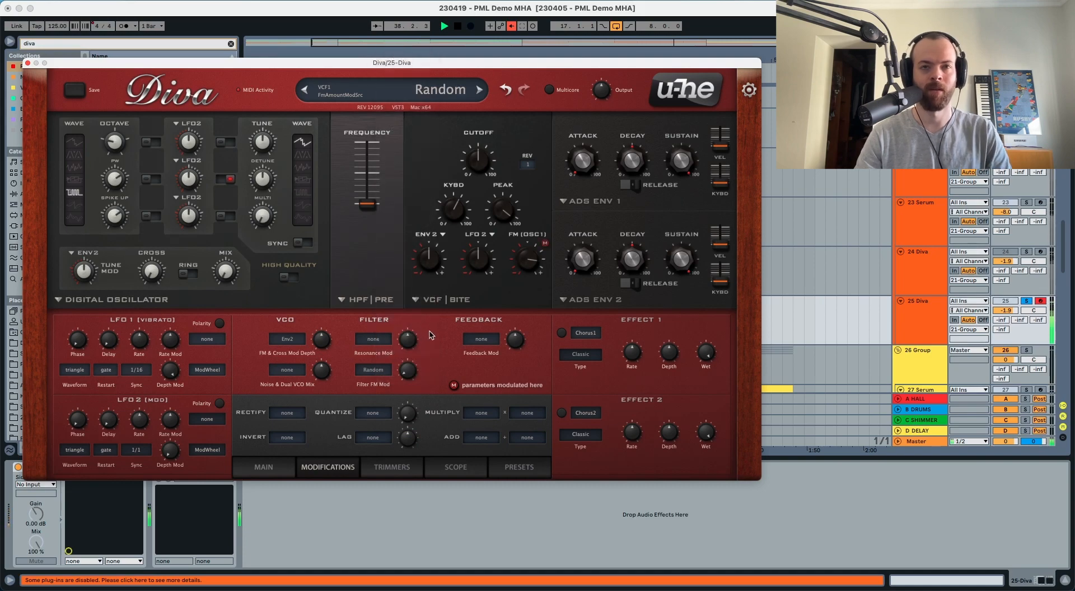
key(space)
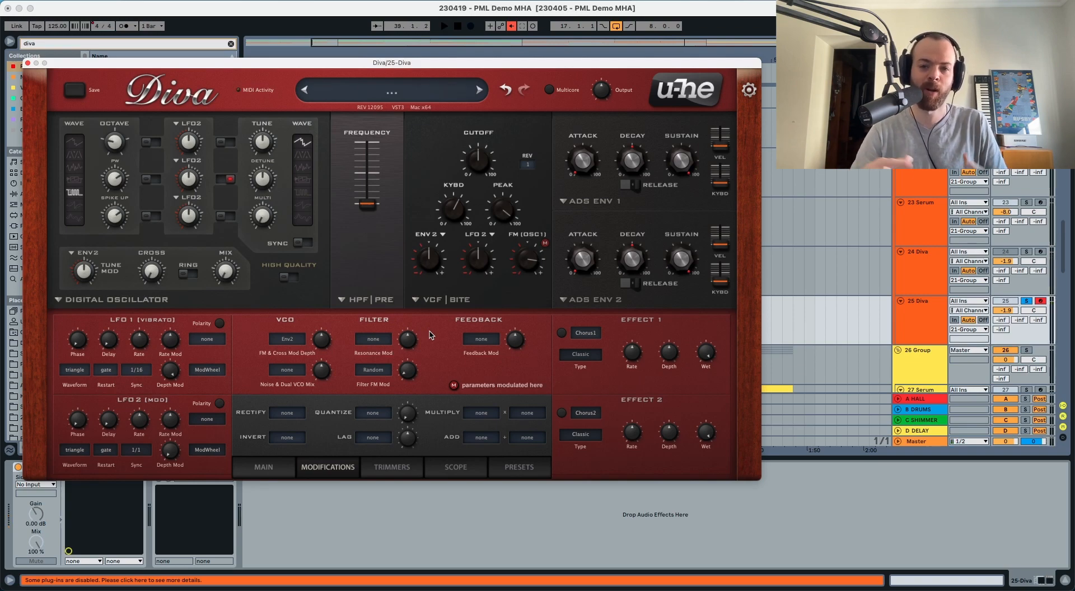
Step: Change envelope 1 to the Analogue model and lower its sustain to the minimum
click(601, 200)
click(621, 218)
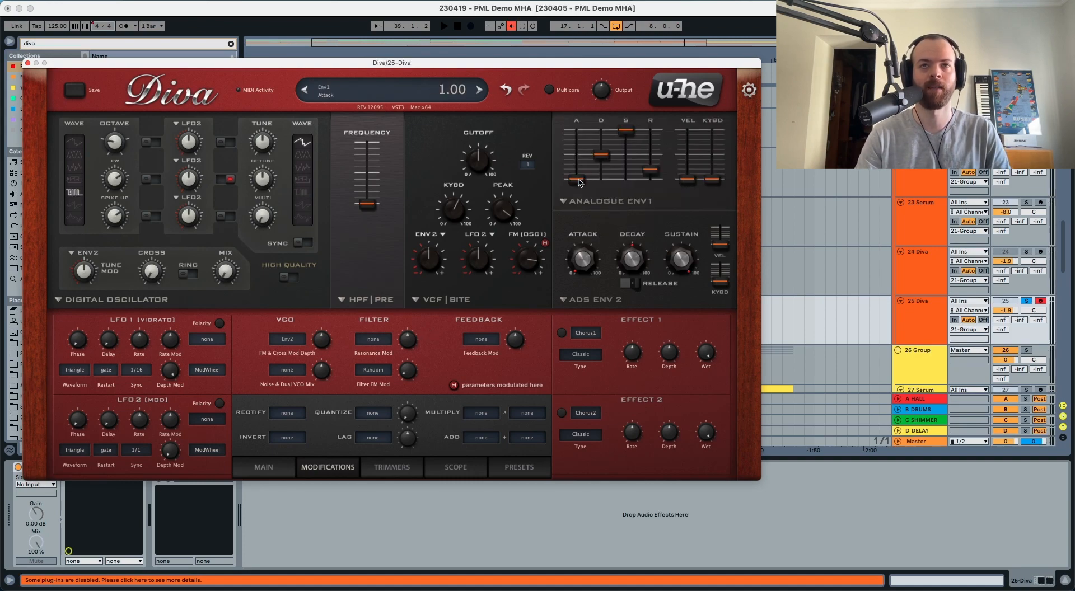
drag(628, 134, 627, 184)
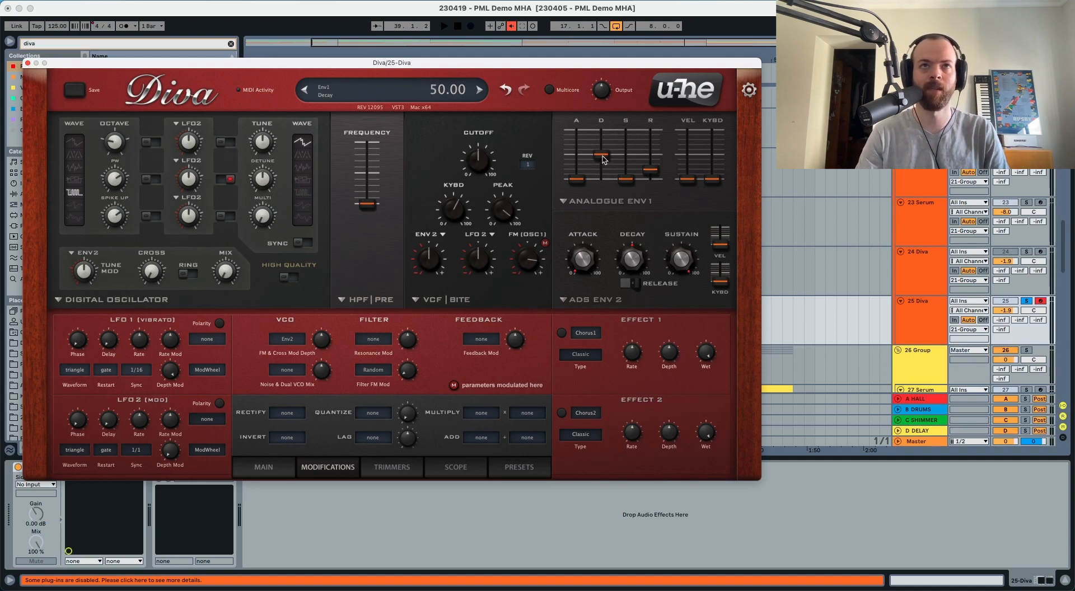
Step: Lower envelope 1's decay slightly, set its release to 44.00 and audition the part
drag(602, 157, 652, 159)
key(space)
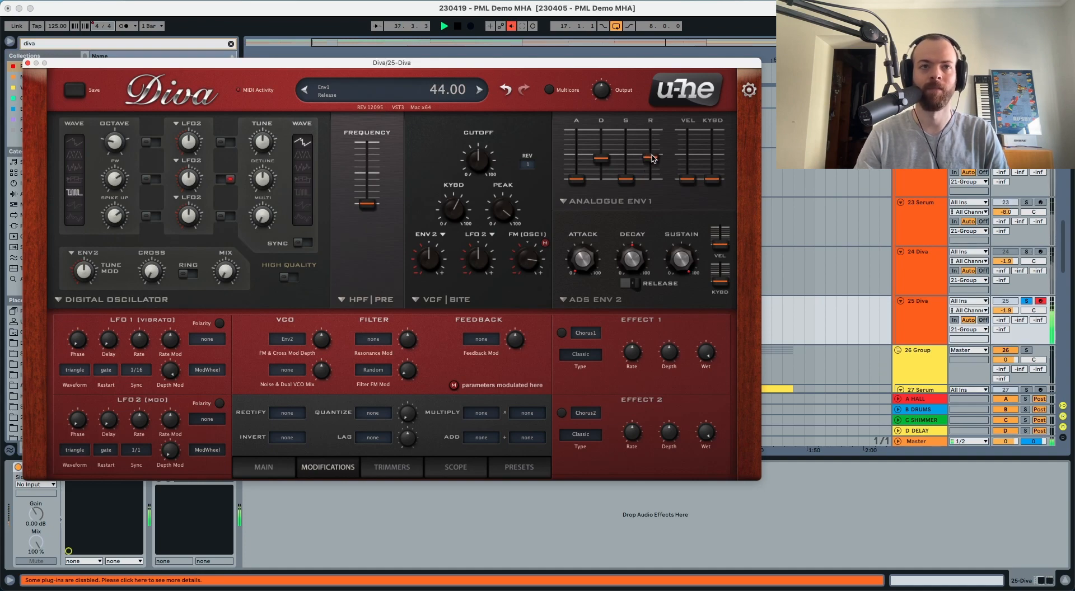
key(space)
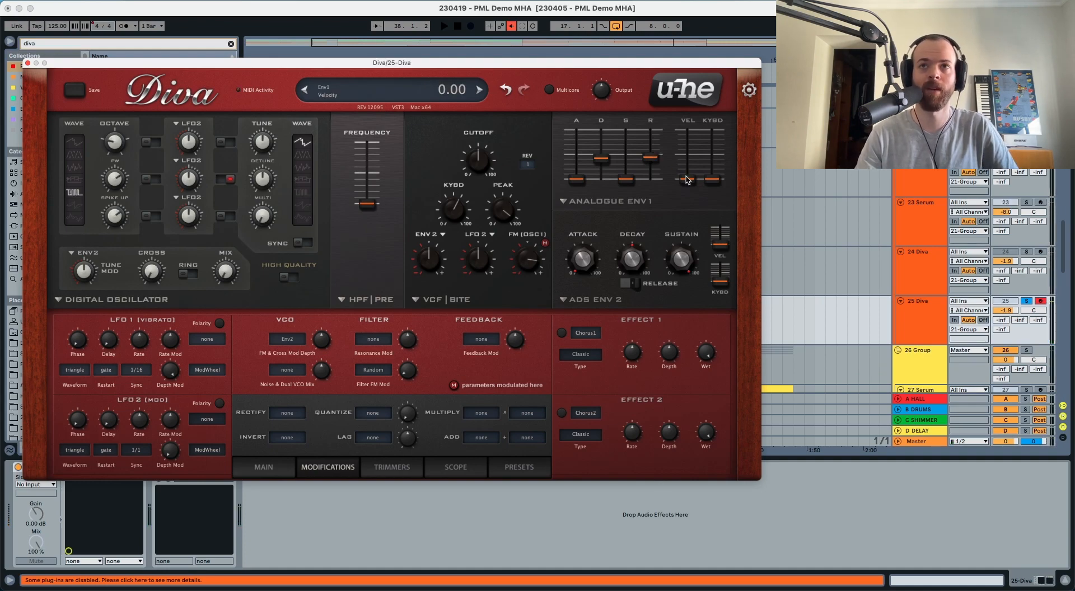
Step: Set envelope 1's velocity amount to 45.00, raise its keyboard amount to a similar level and play the part
drag(688, 183, 692, 156)
key(space)
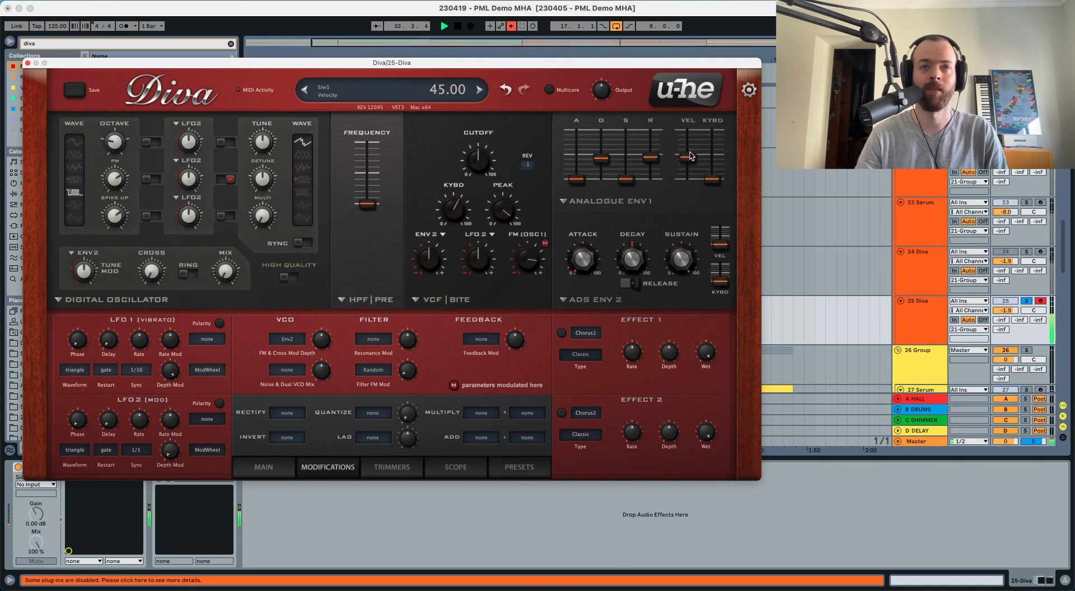
key(space)
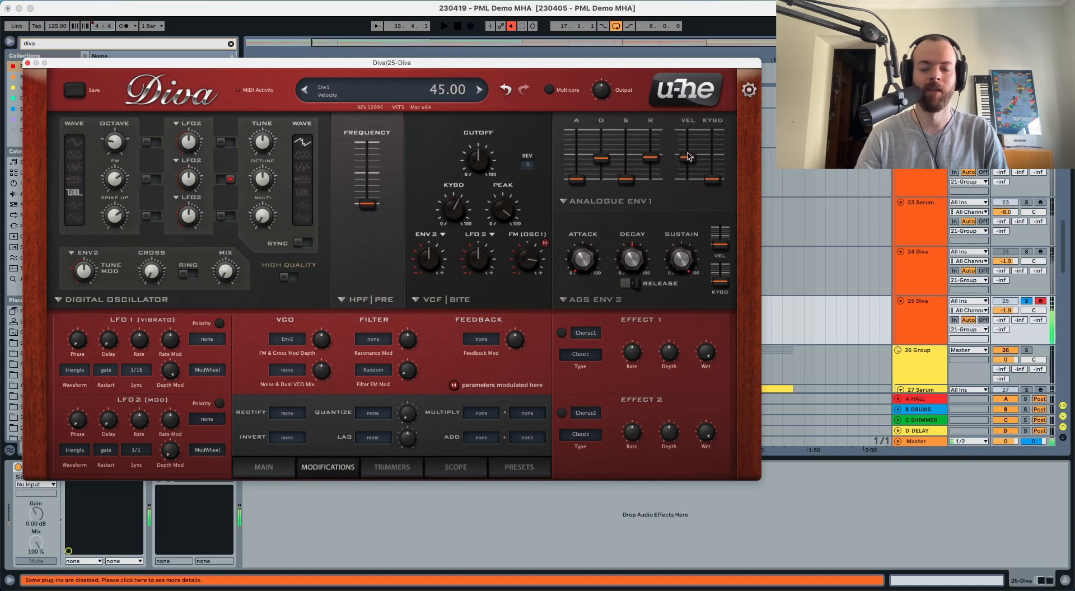
click(527, 165)
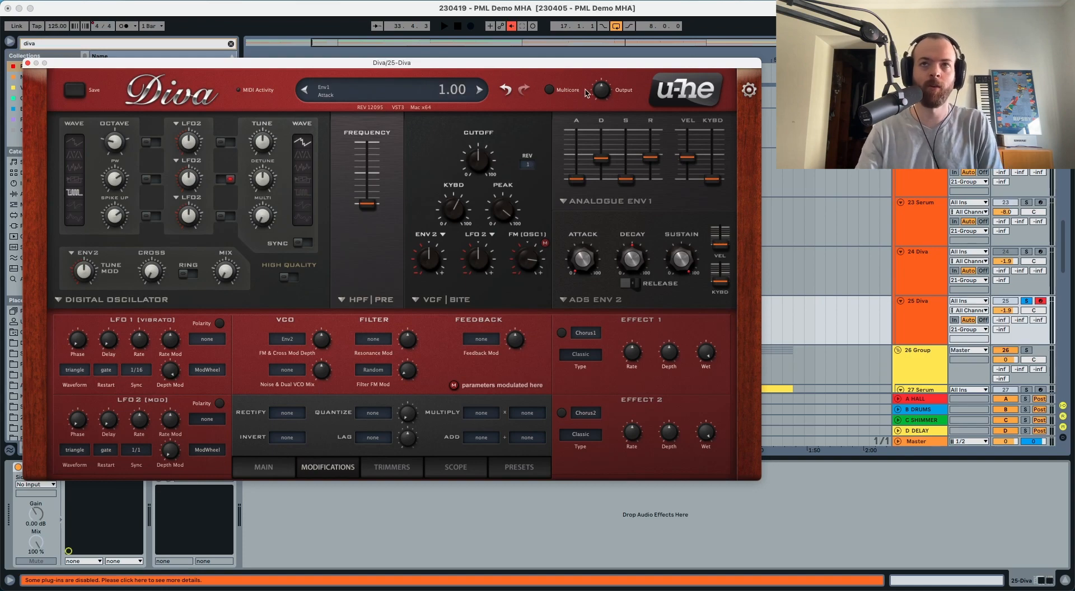
drag(717, 183, 720, 156)
key(space)
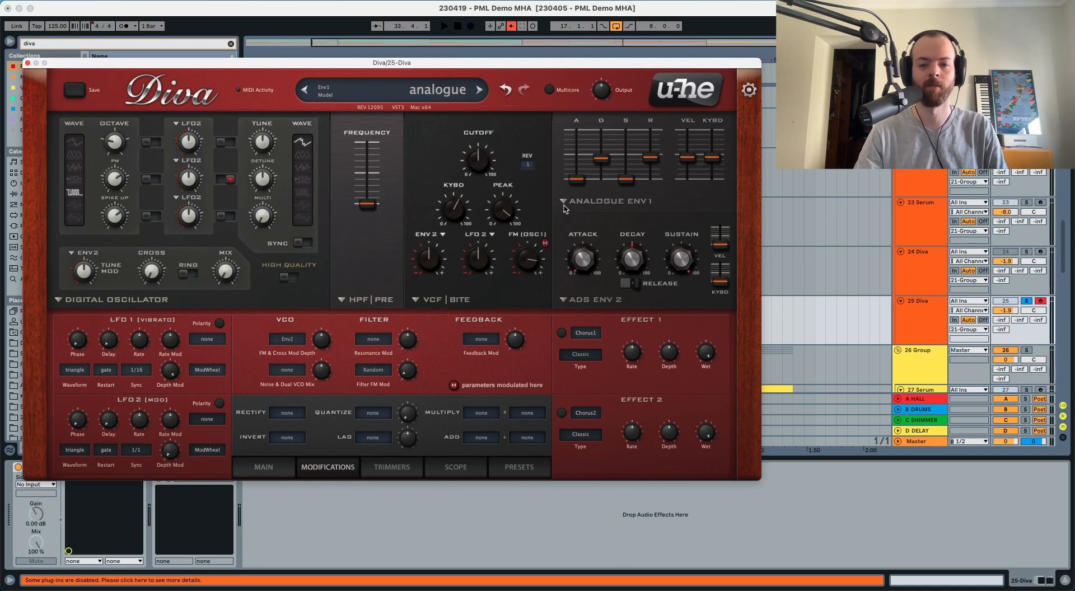
key(space)
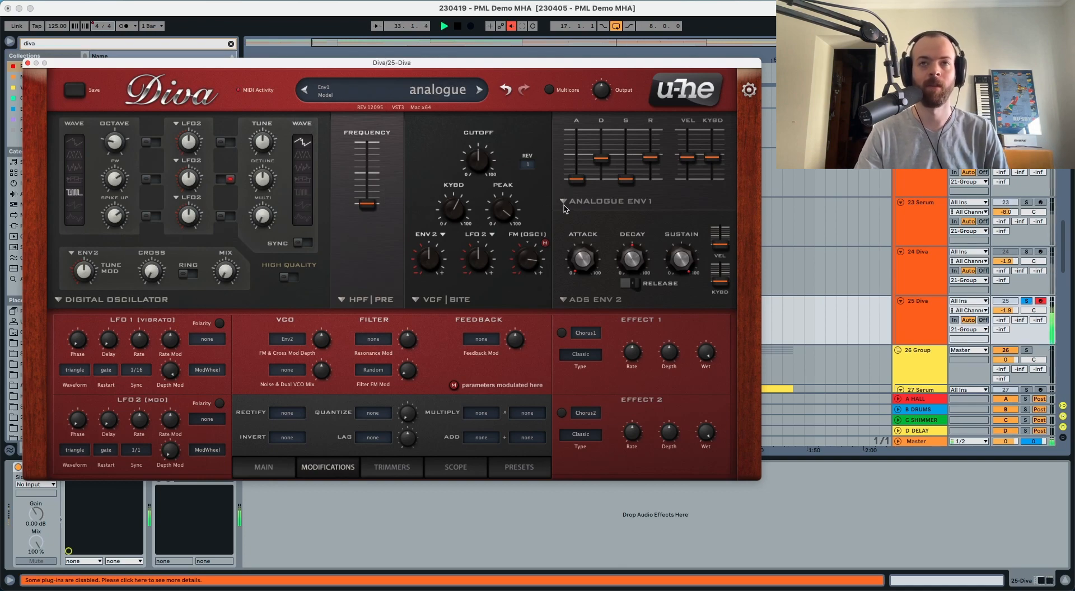
Step: Raise the Vibrato amount in the tuning section and set LFO 1's Depth Mod to 0.00, auditioning the part
click(280, 465)
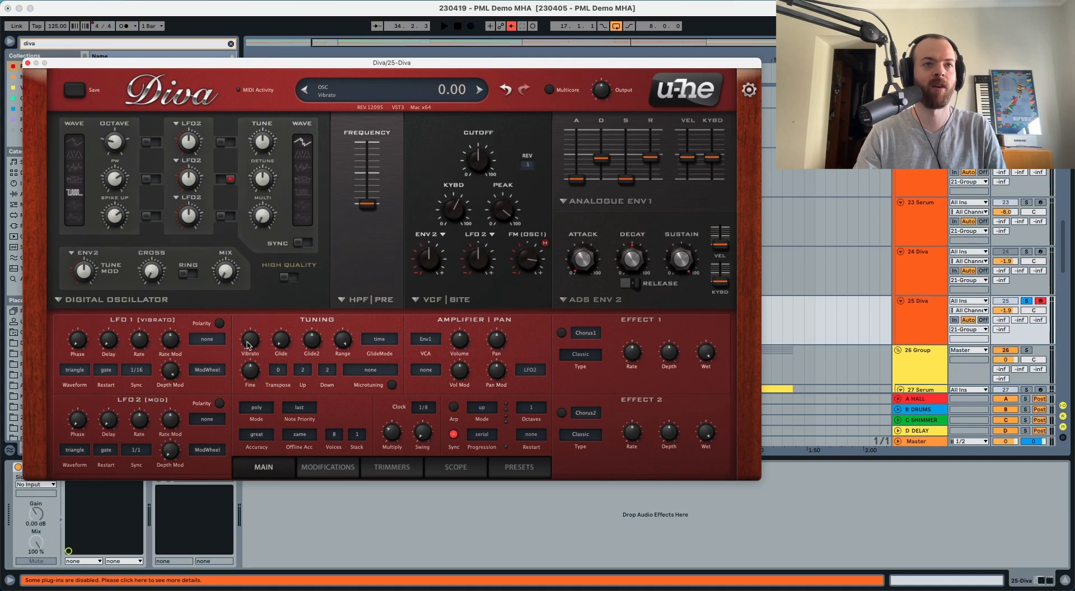
drag(248, 344, 262, 278)
key(space)
key(space)
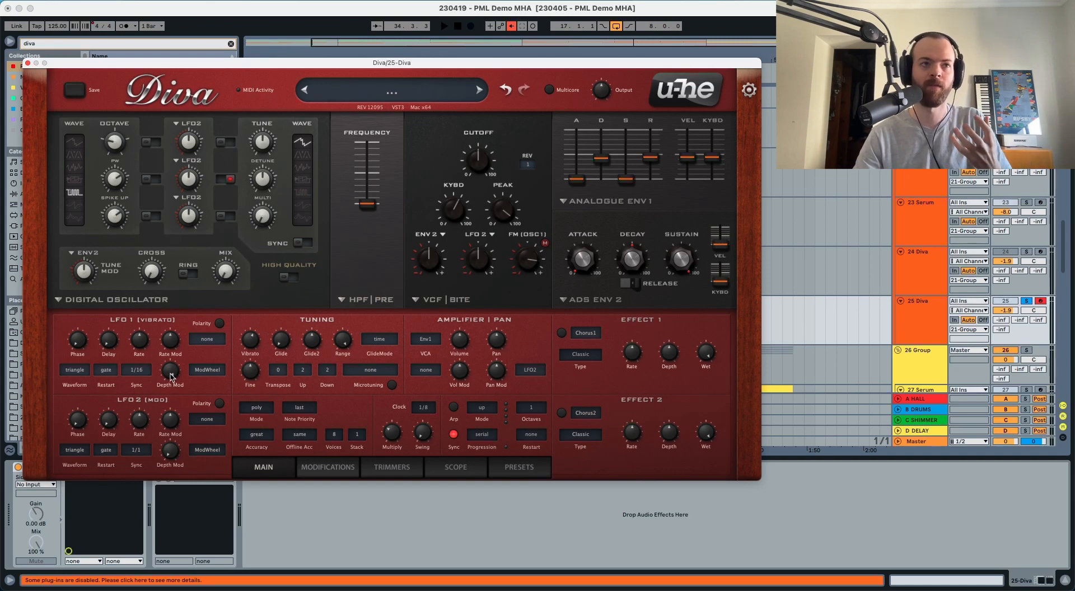
drag(170, 374, 171, 447)
key(space)
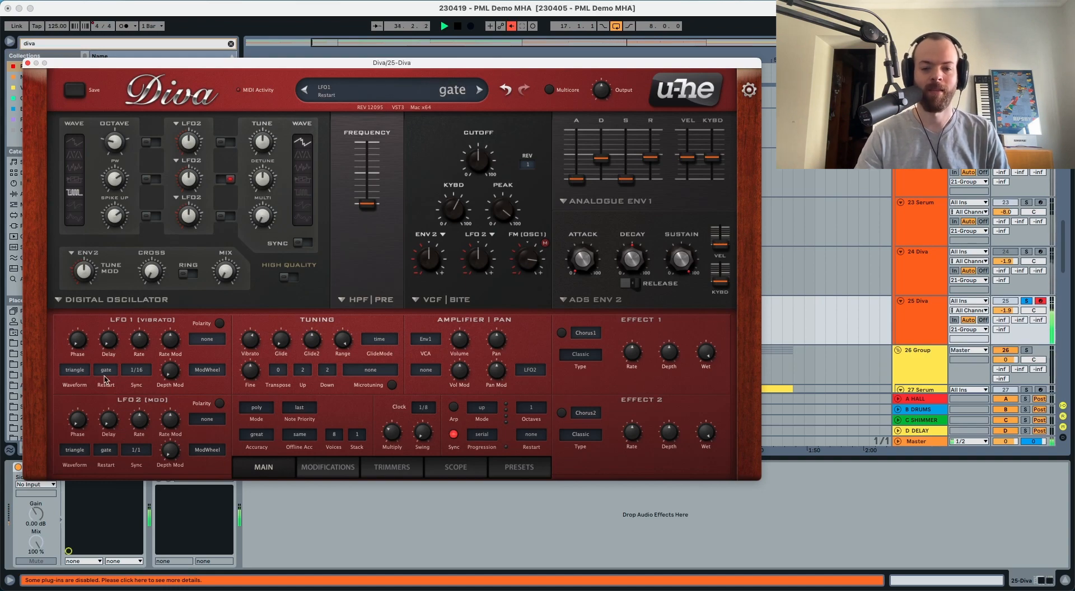
Step: Set LFO 1's waveform to sine and its restart mode to random while auditioning the part
click(81, 374)
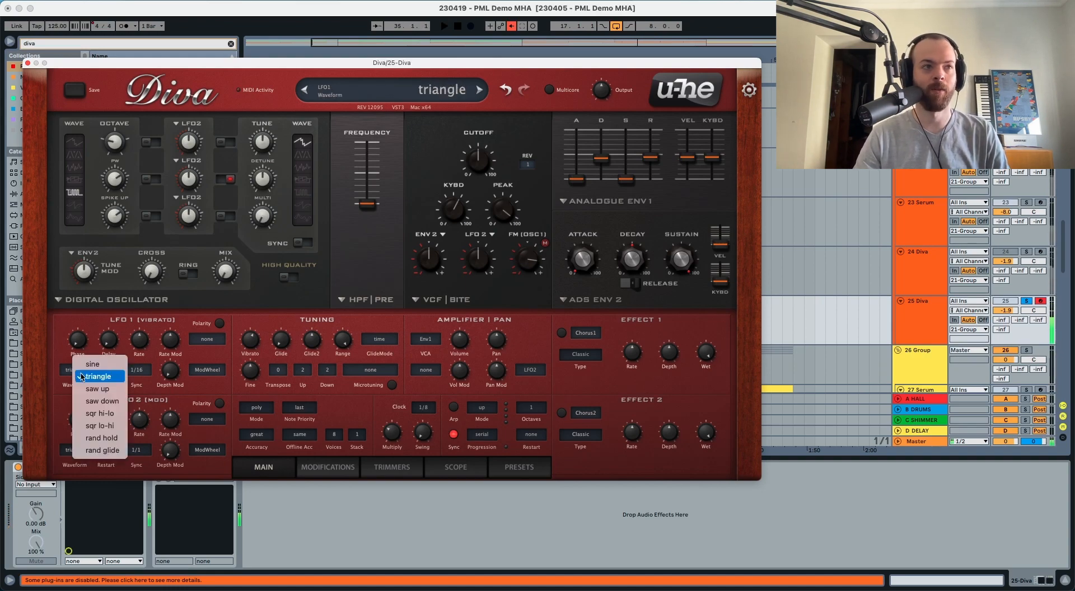
click(86, 364)
key(space)
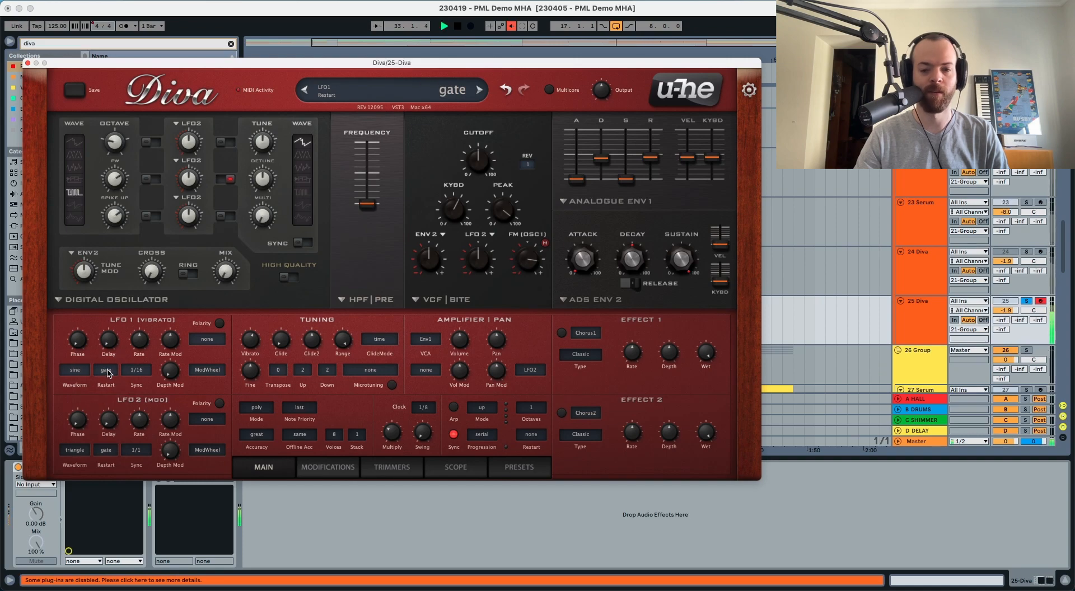
click(106, 371)
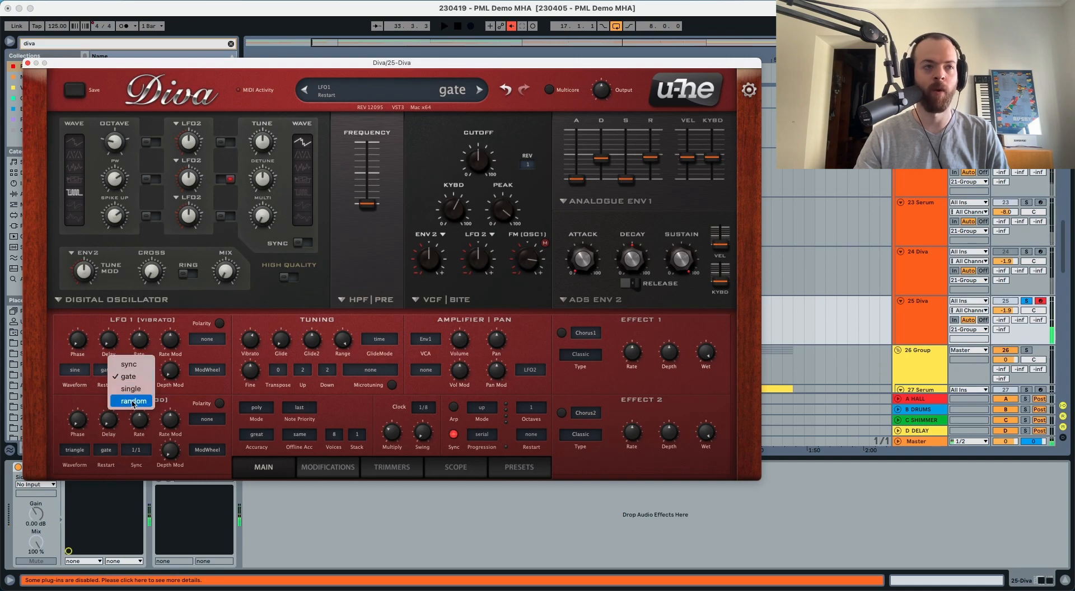
click(126, 401)
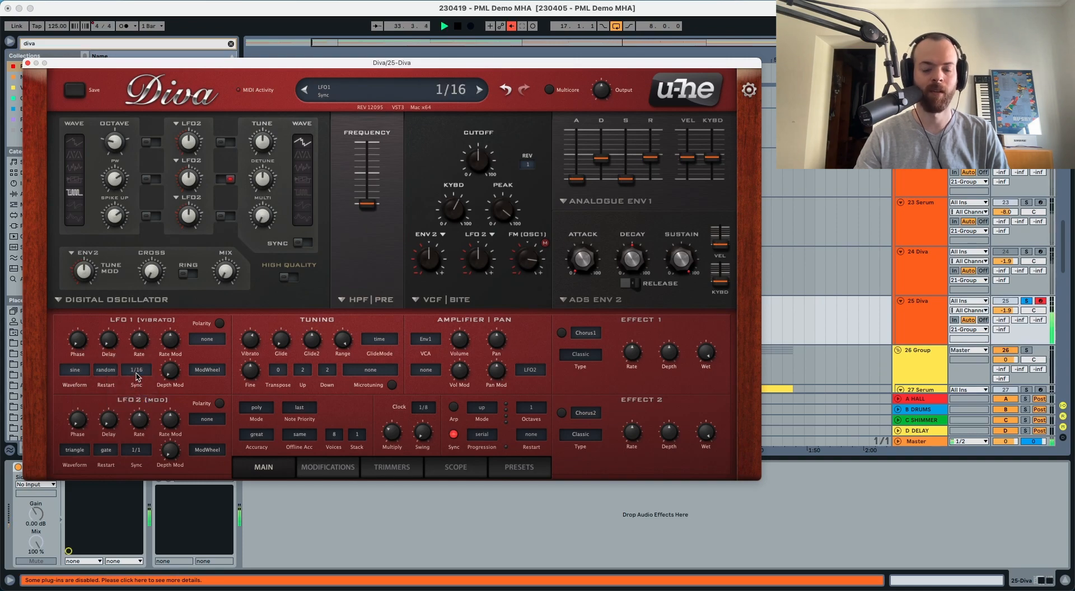
key(space)
Step: Change LFO 1's sync rate to 1/64 and audition the vibrato
click(137, 372)
click(163, 362)
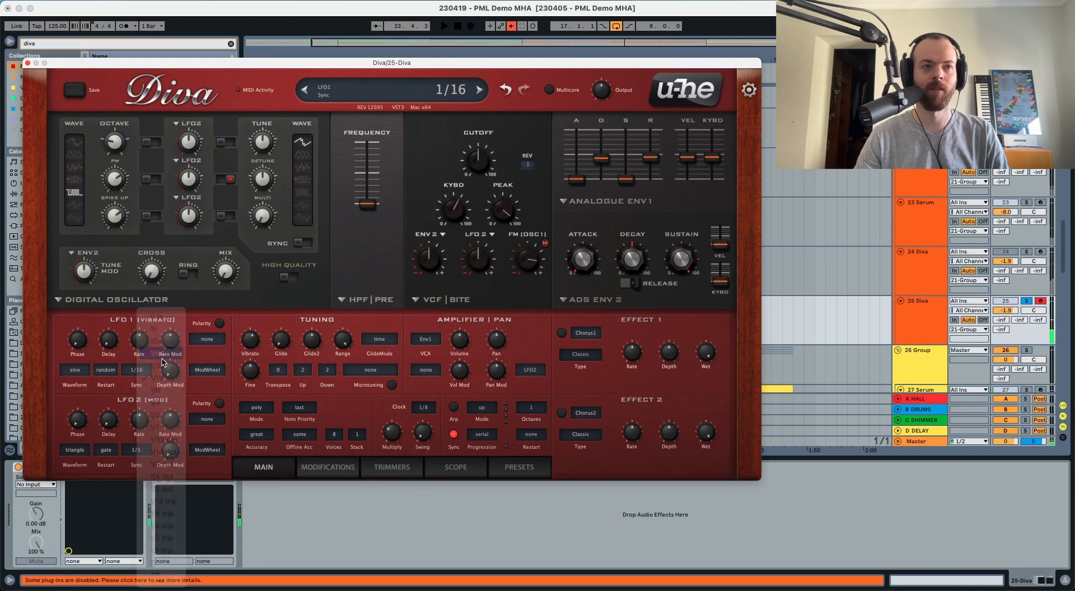
key(space)
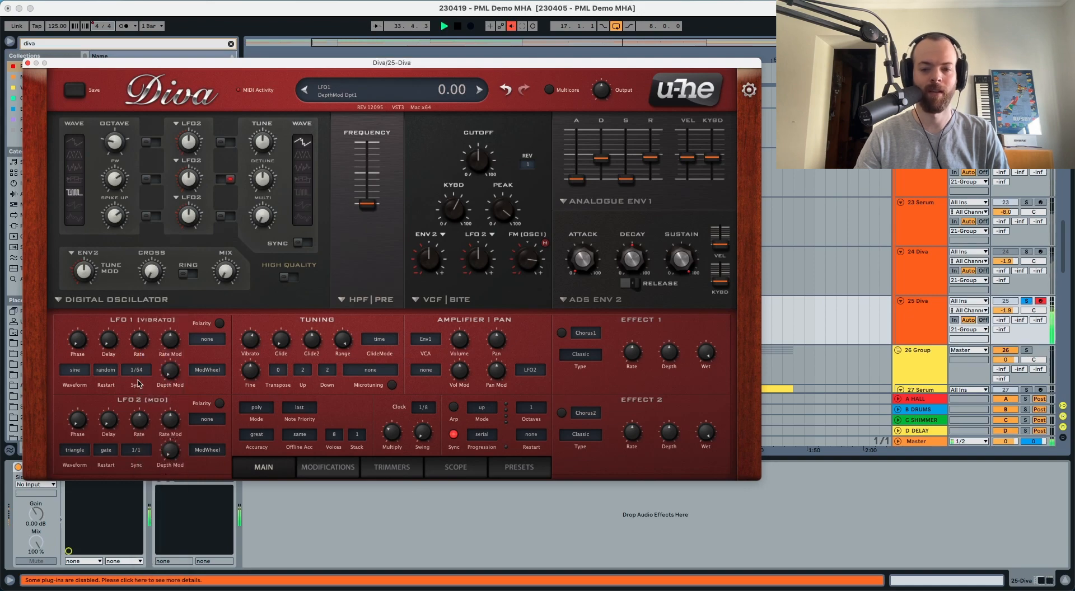
key(space)
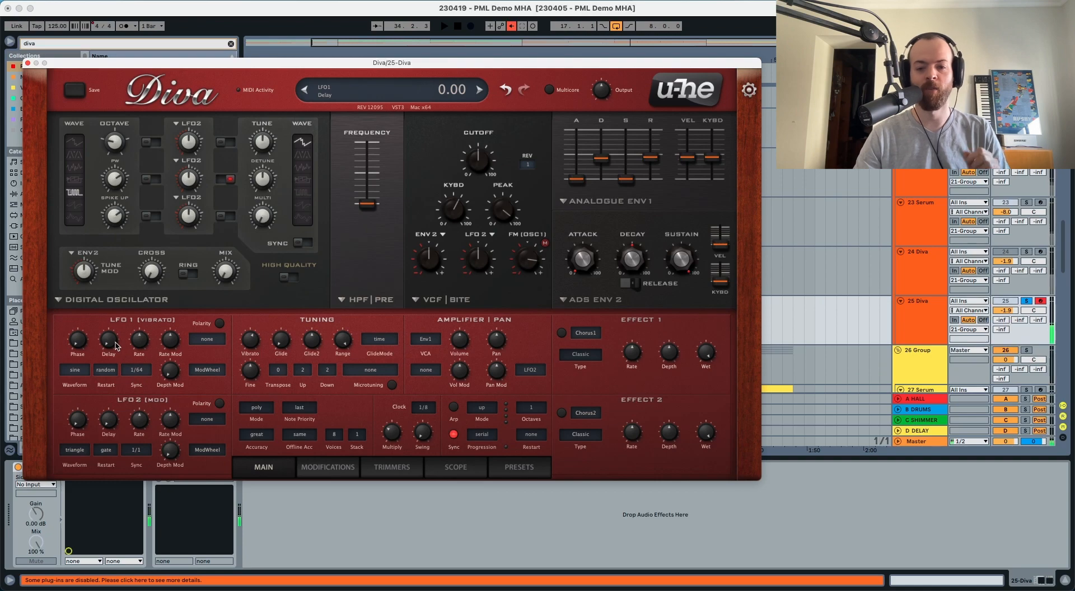
Step: Set LFO 1's Delay to 31.00 and audition the part
drag(113, 342, 123, 302)
key(space)
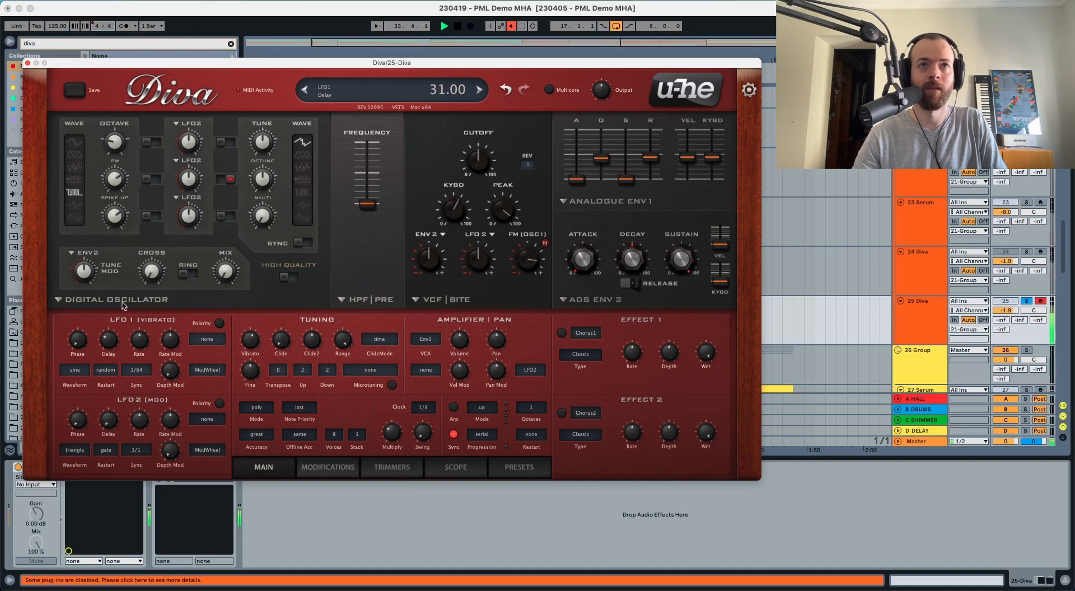
key(space)
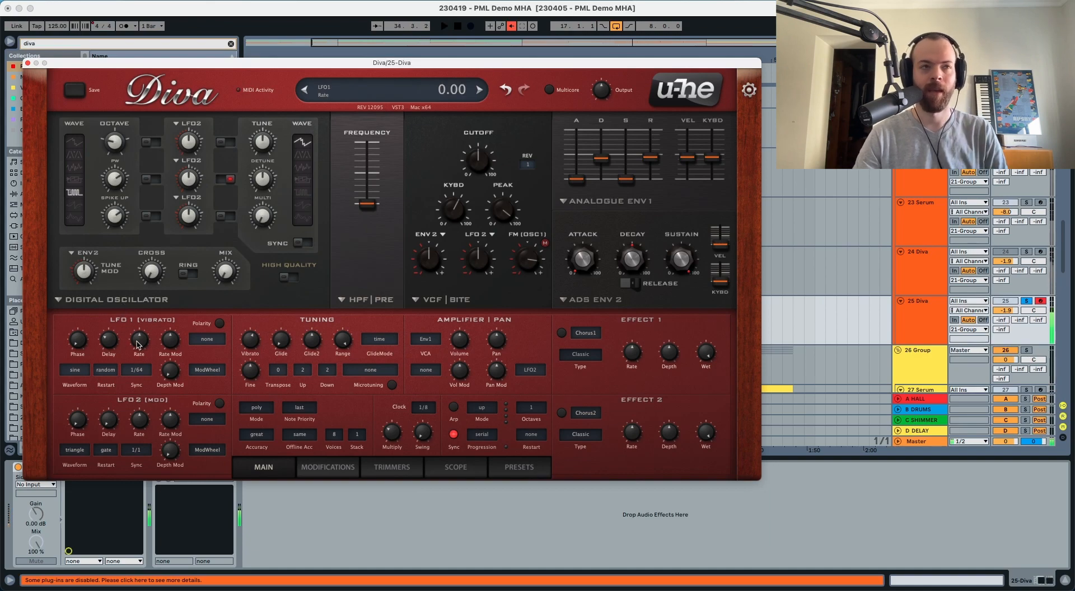
Step: Lower LFO 1's Rate, audition the part and raise its Depth Mod
drag(142, 340, 138, 365)
key(space)
key(space)
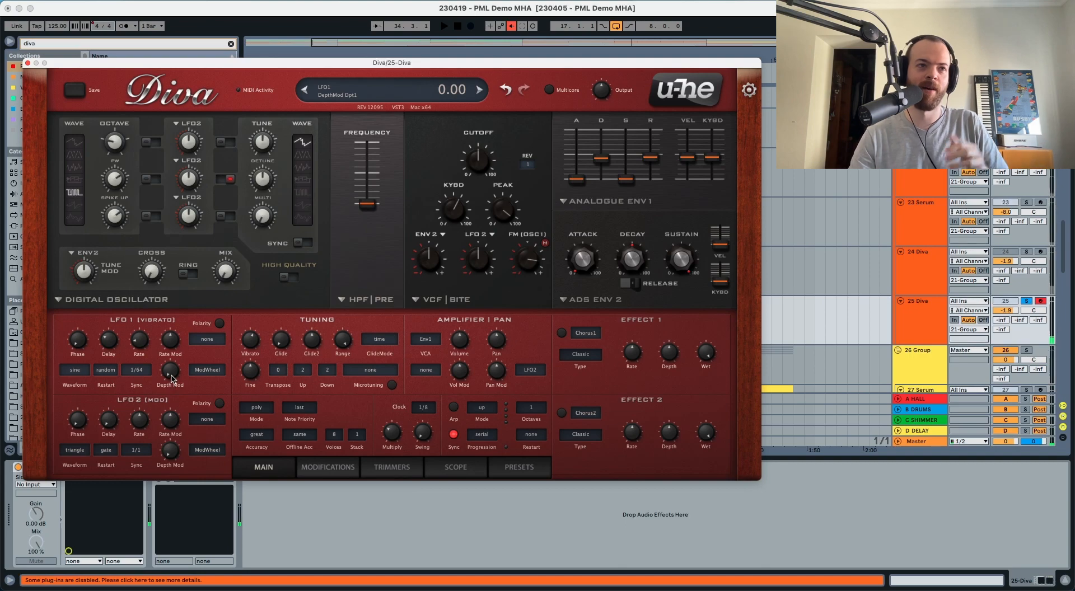
drag(172, 379, 195, 277)
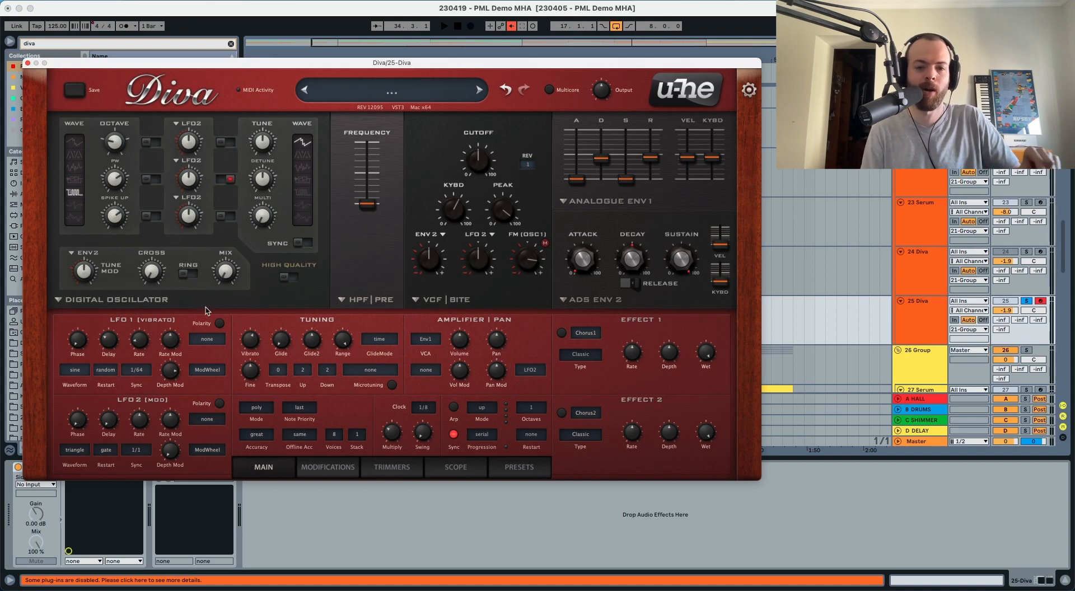
Step: Set the Glide amount in the Tuning section to 27.00 and audition the part before and after
key(space)
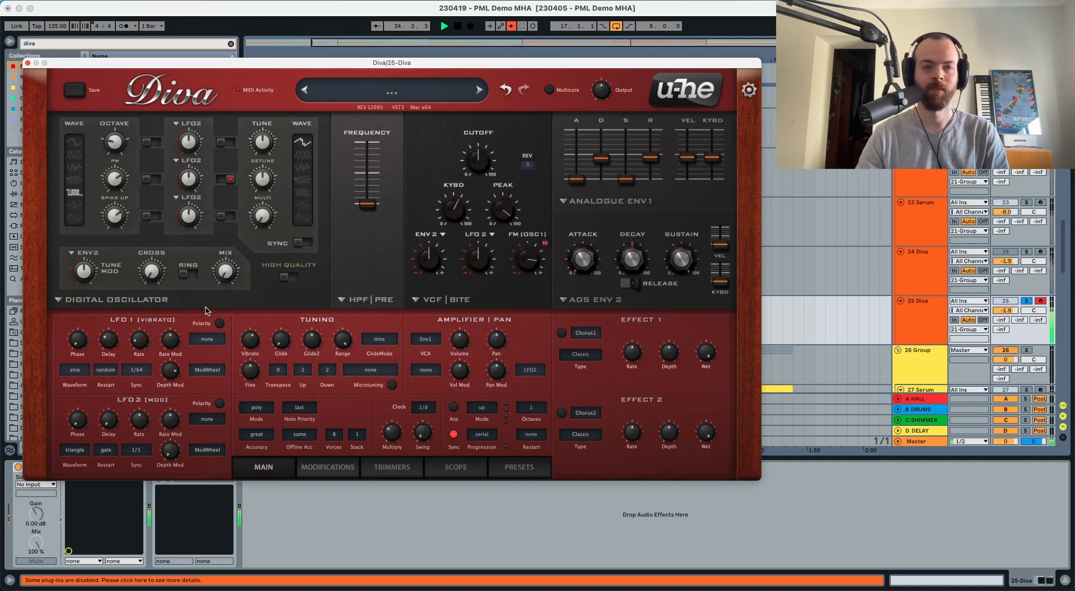
key(space)
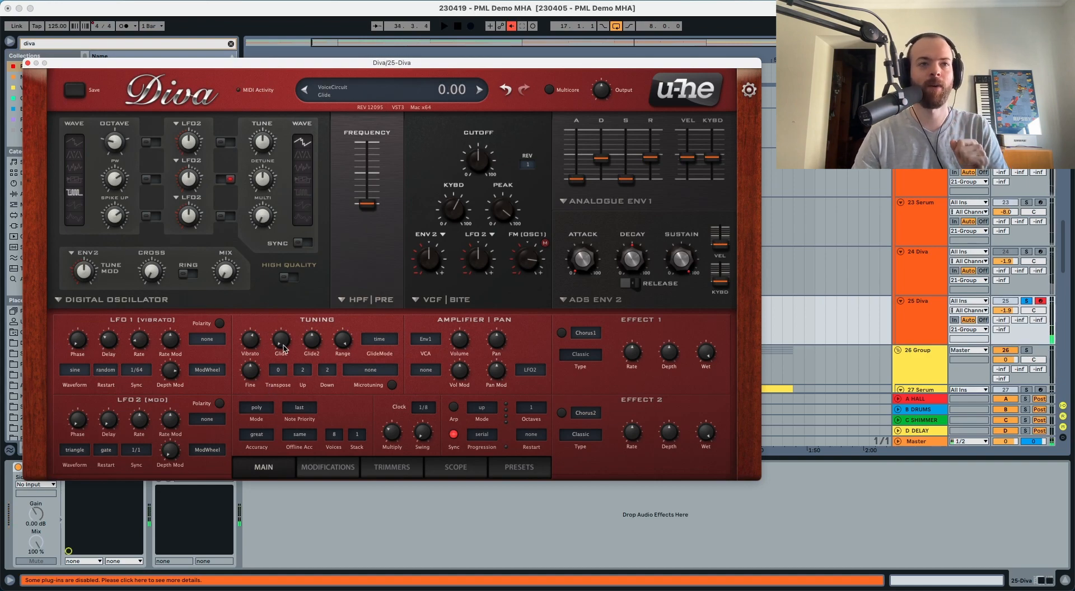
drag(284, 347, 289, 316)
key(space)
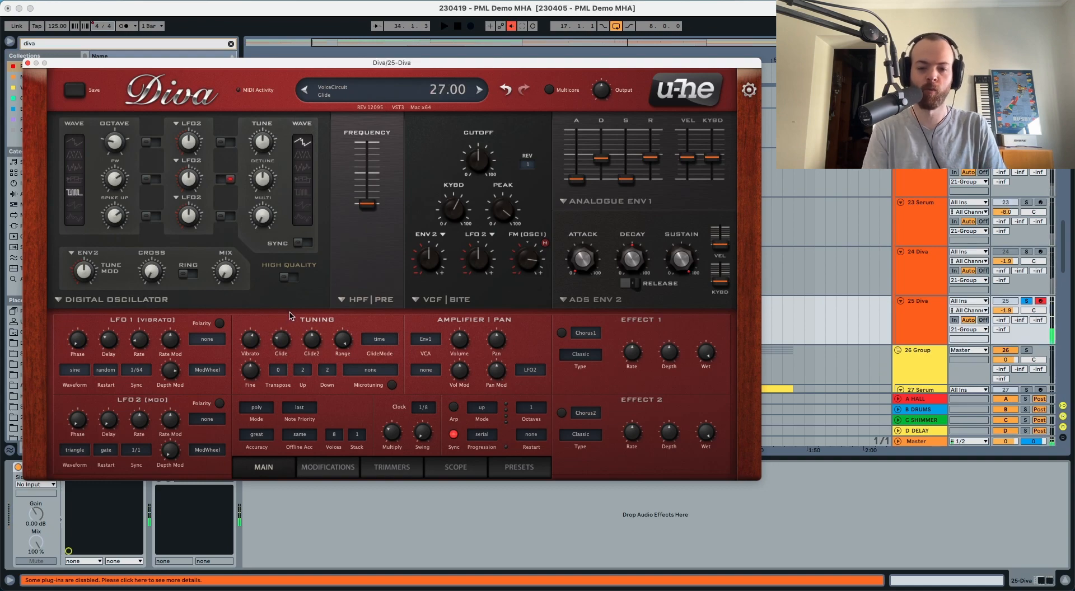
key(space)
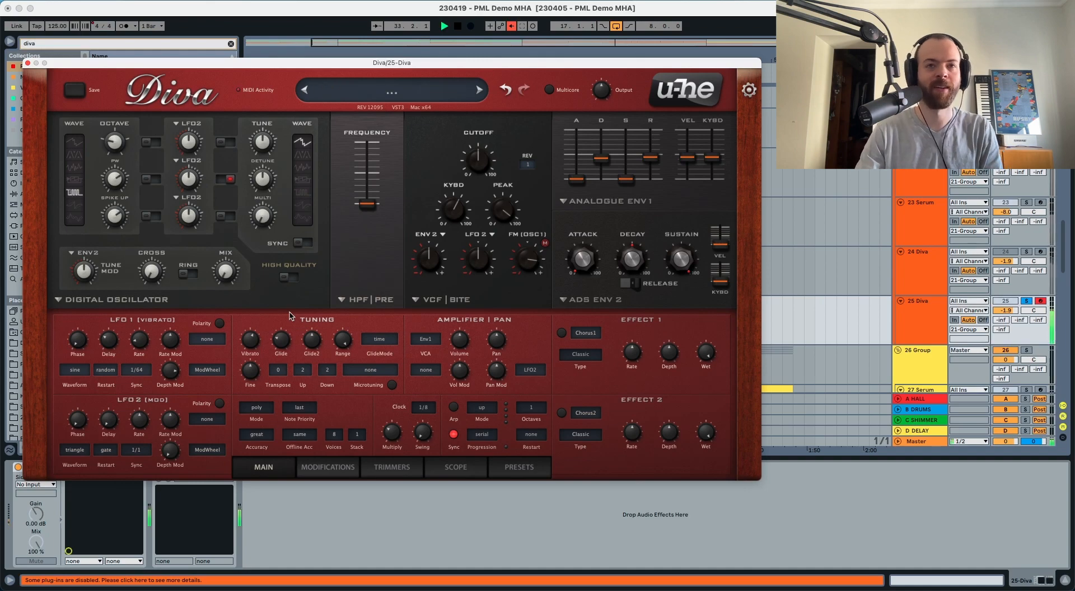
mouse_move(292, 330)
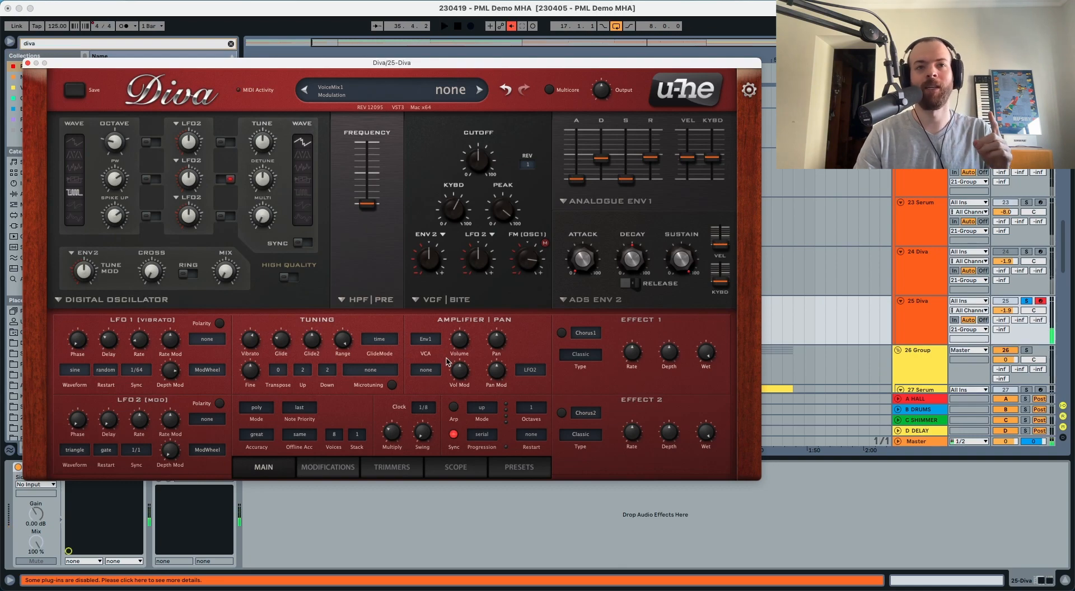
Step: Assign VoiceMap as the Pan Mod source, set its depth to 92.00 and audition the part
mouse_move(500, 336)
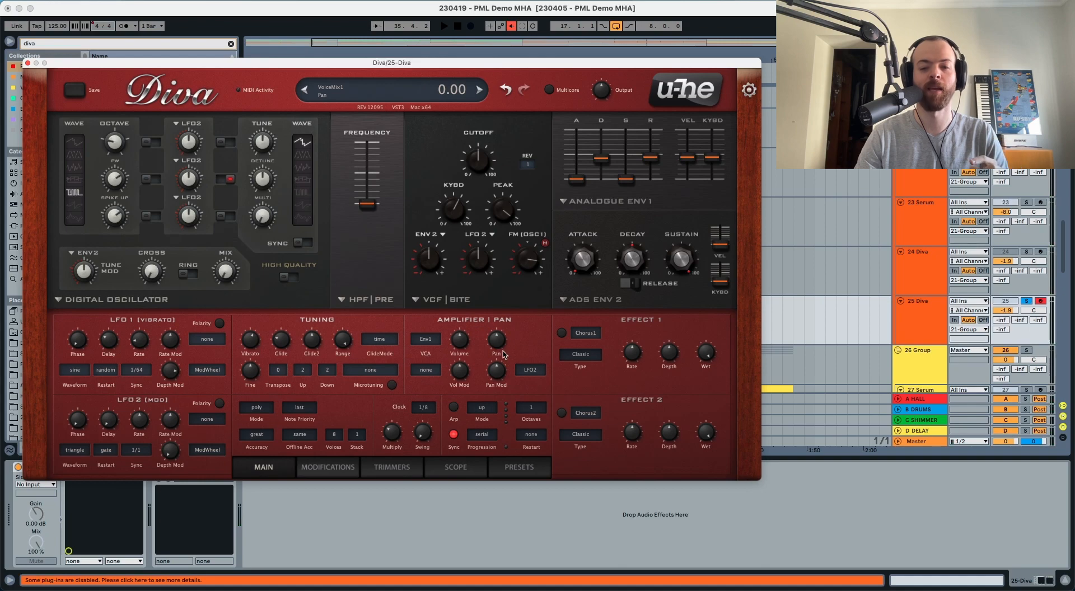
click(533, 371)
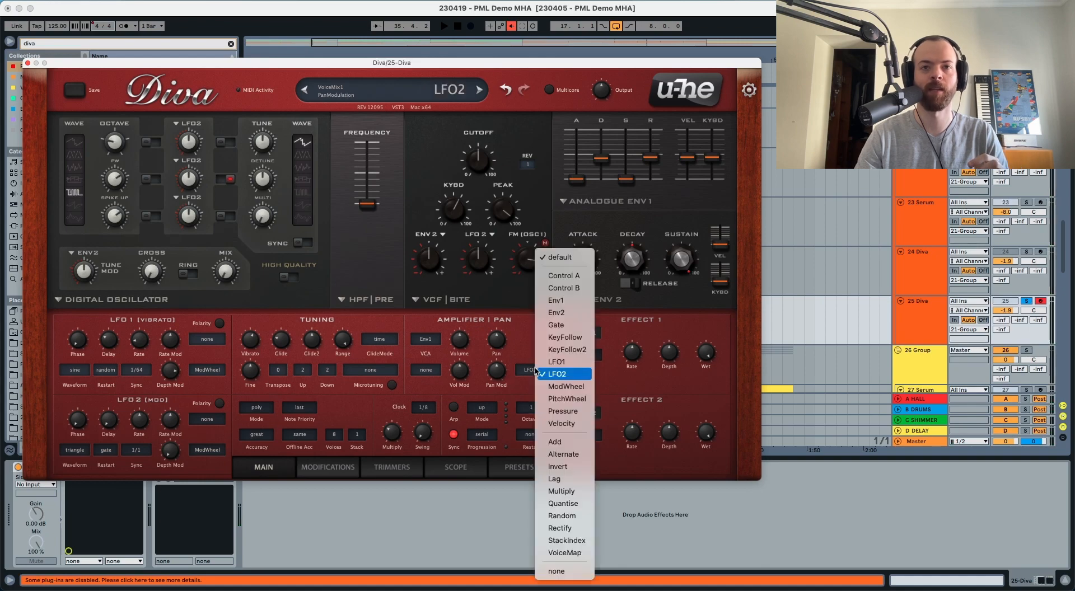
click(565, 553)
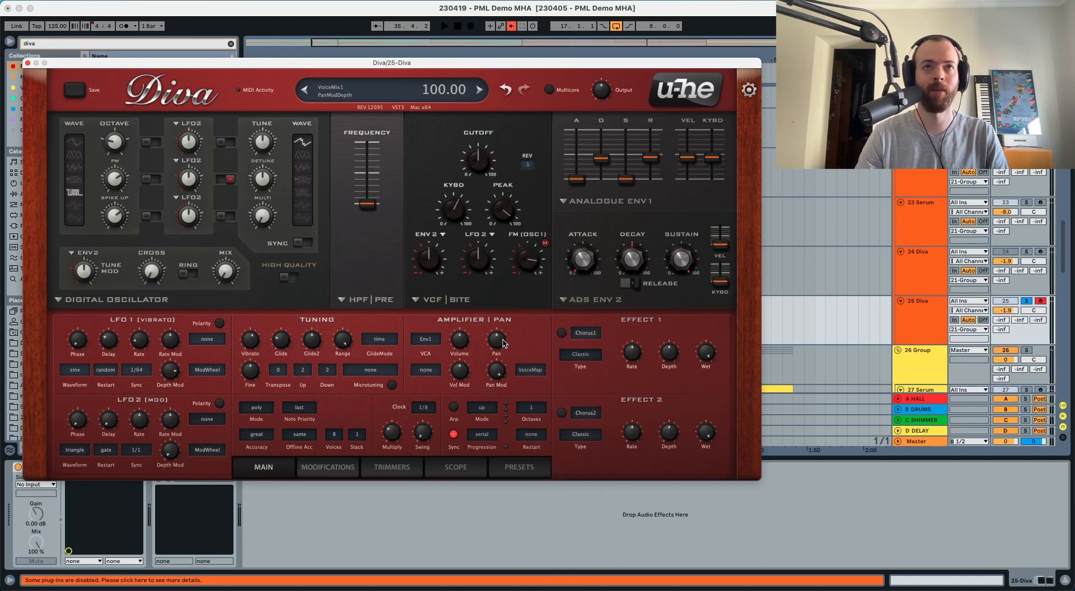
key(space)
drag(503, 342, 501, 346)
key(space)
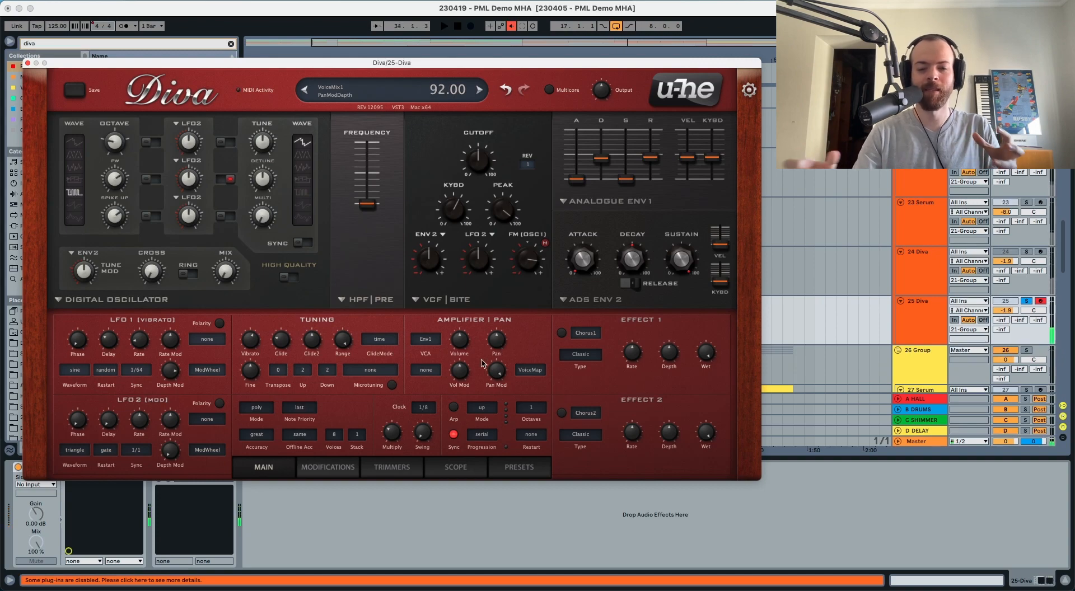
Step: Spread the Voice Map Modulator values across voices 1 to 8, with voice 1 at -50.00, and audition the panning
click(390, 468)
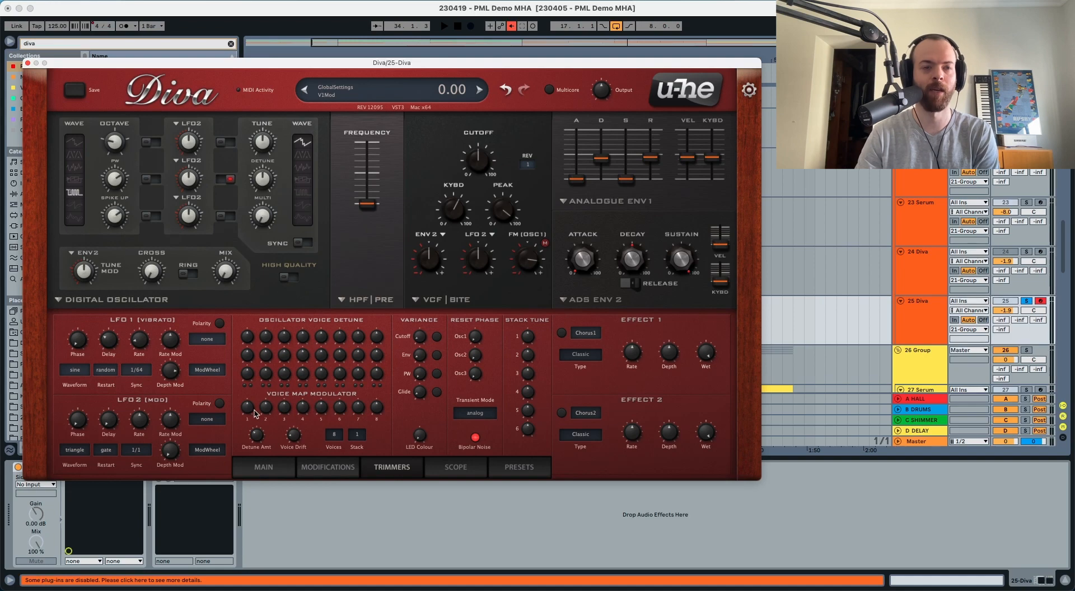
drag(249, 409, 380, 395)
key(space)
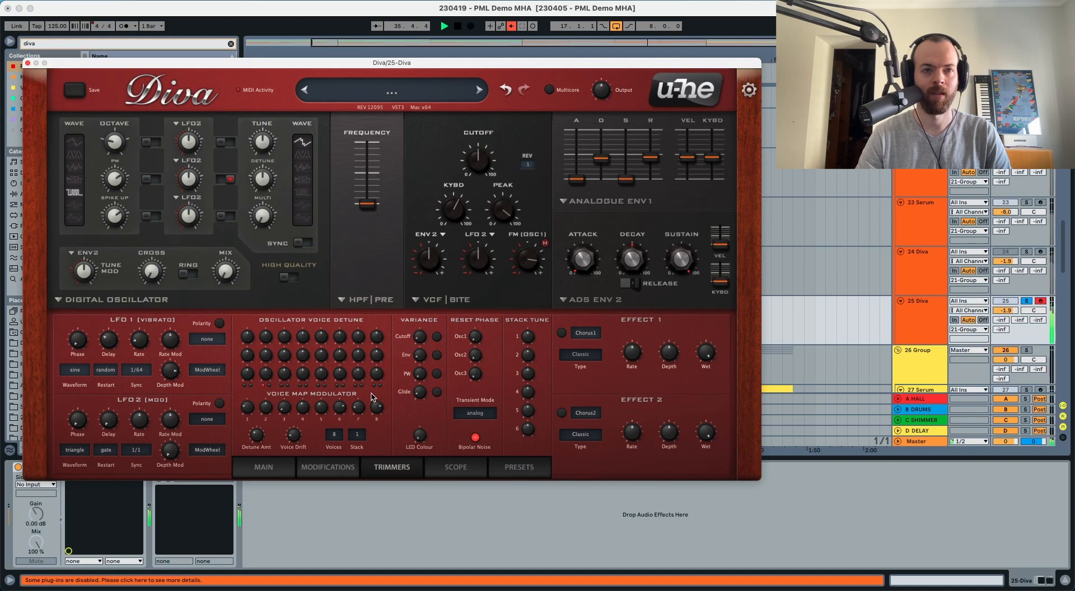
key(space)
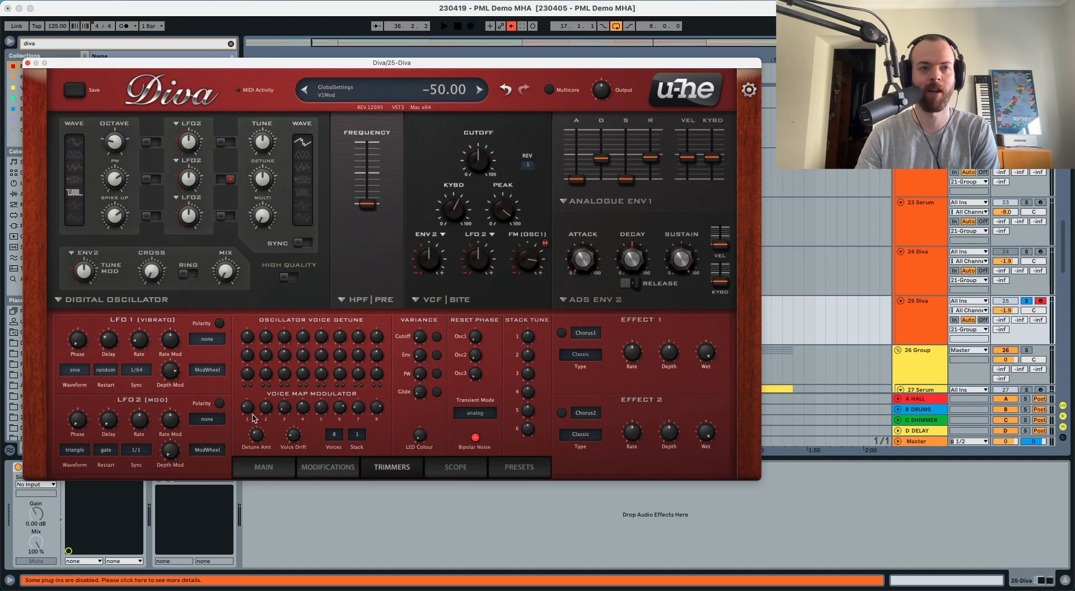
Step: Set the voice count to 12 and audition the part
click(333, 436)
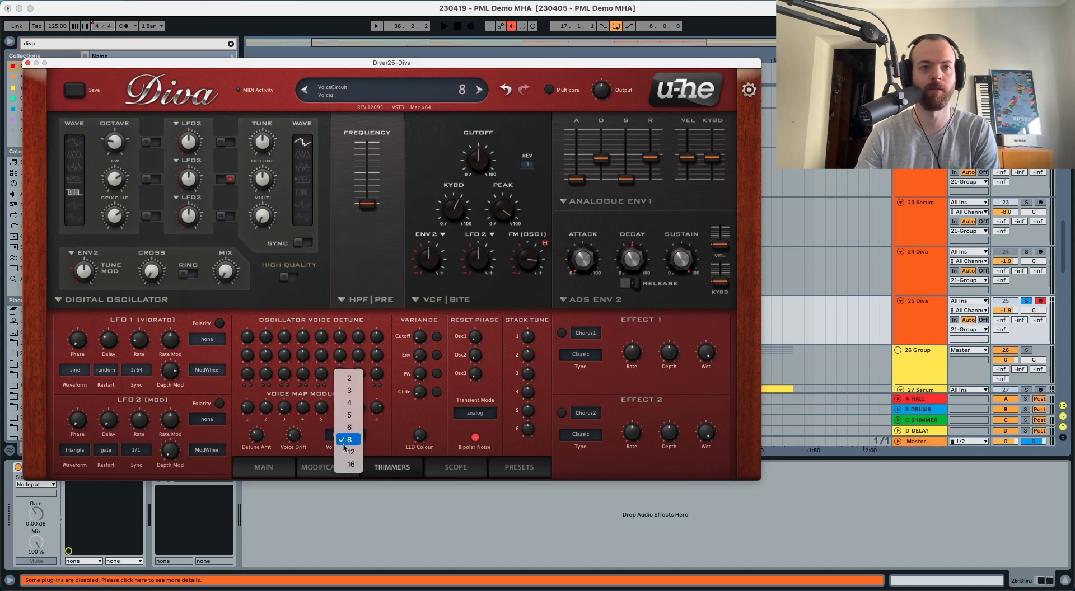
click(347, 452)
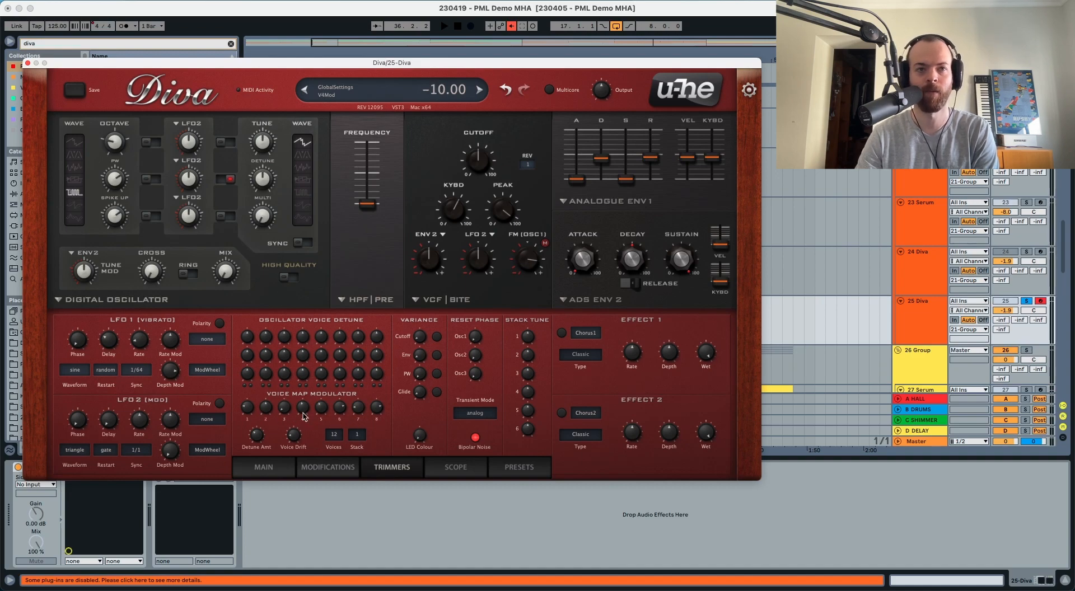
key(space)
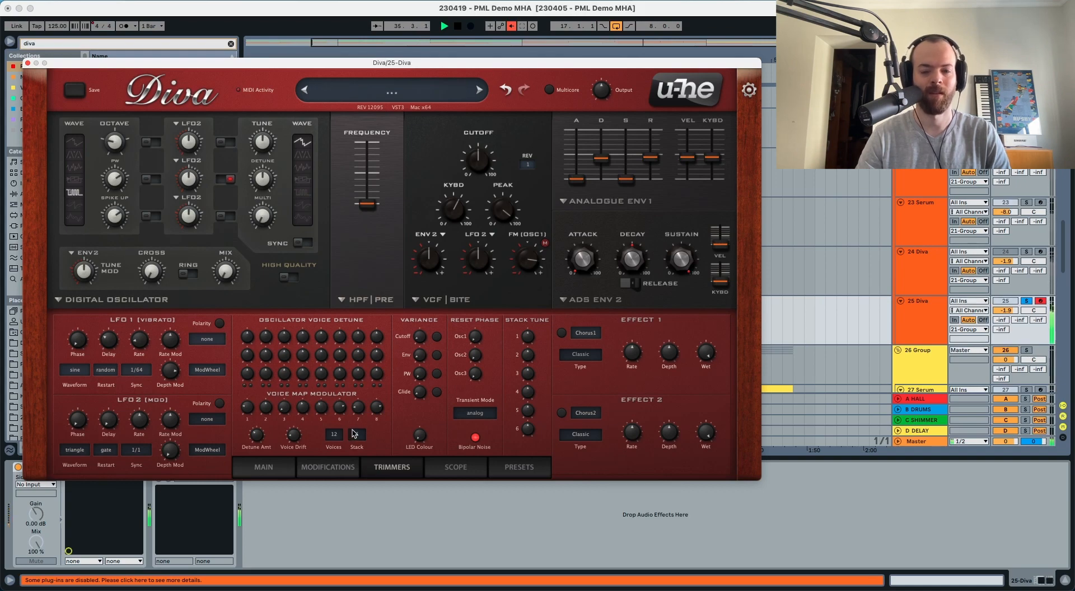
key(space)
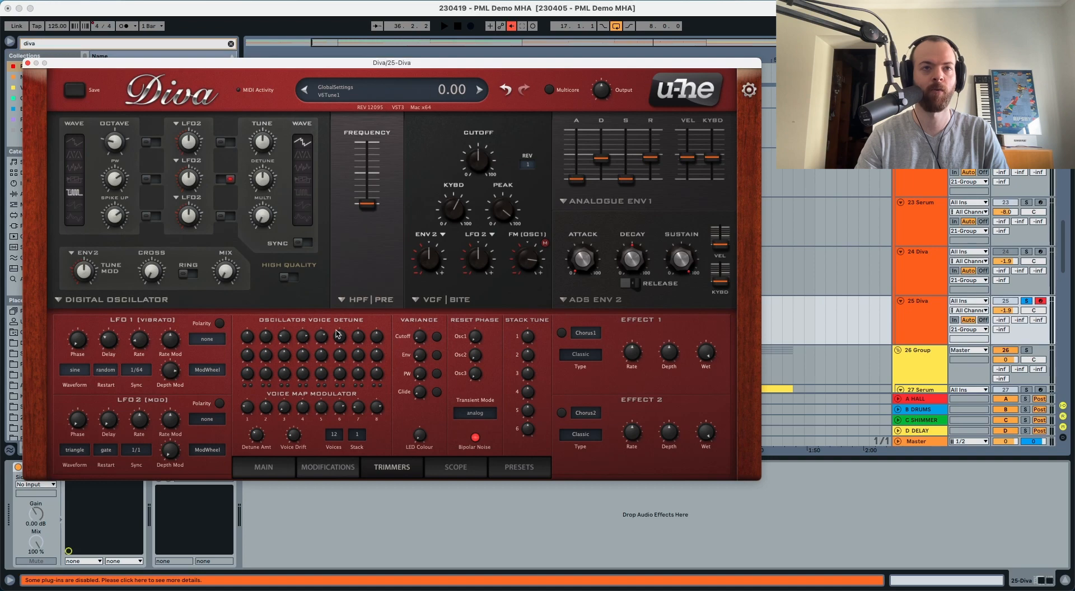
Step: Offset individual Oscillator Voice Detune knobs across the voices and audition the part
drag(374, 338, 351, 280)
key(space)
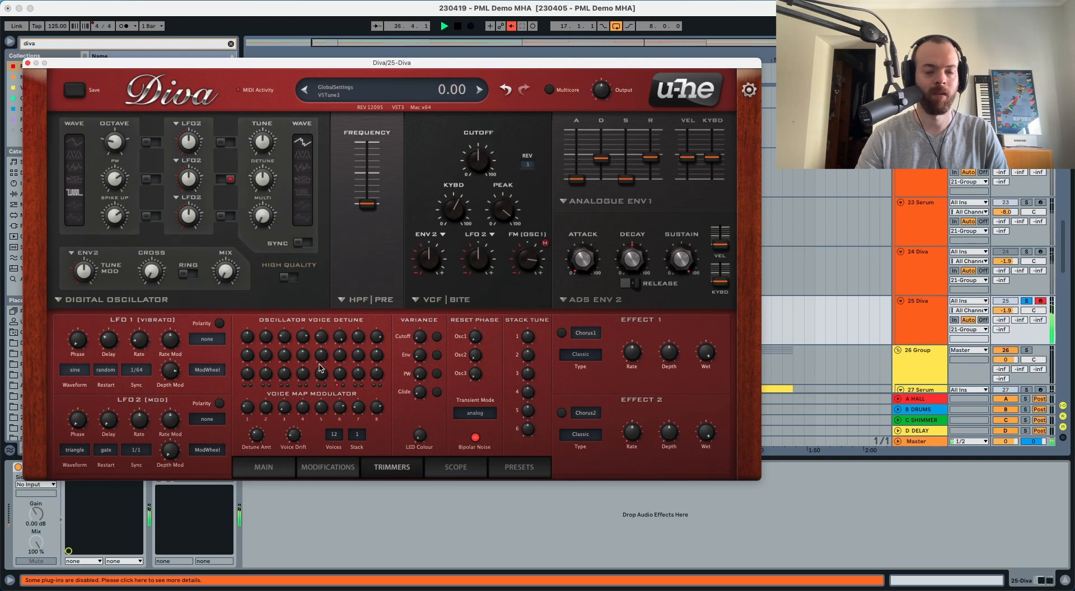
drag(304, 346, 293, 311)
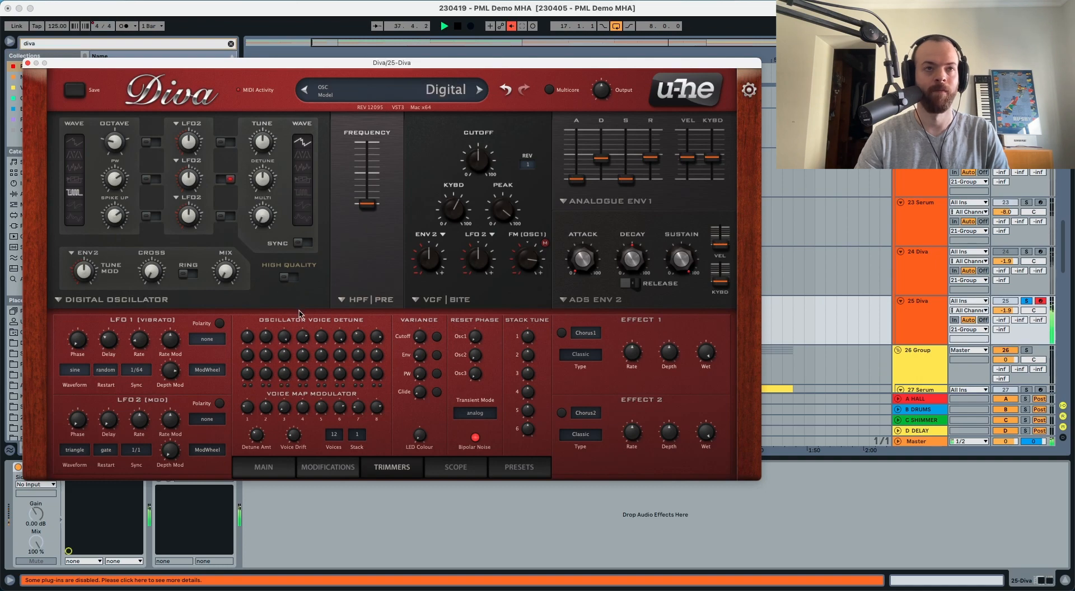
key(space)
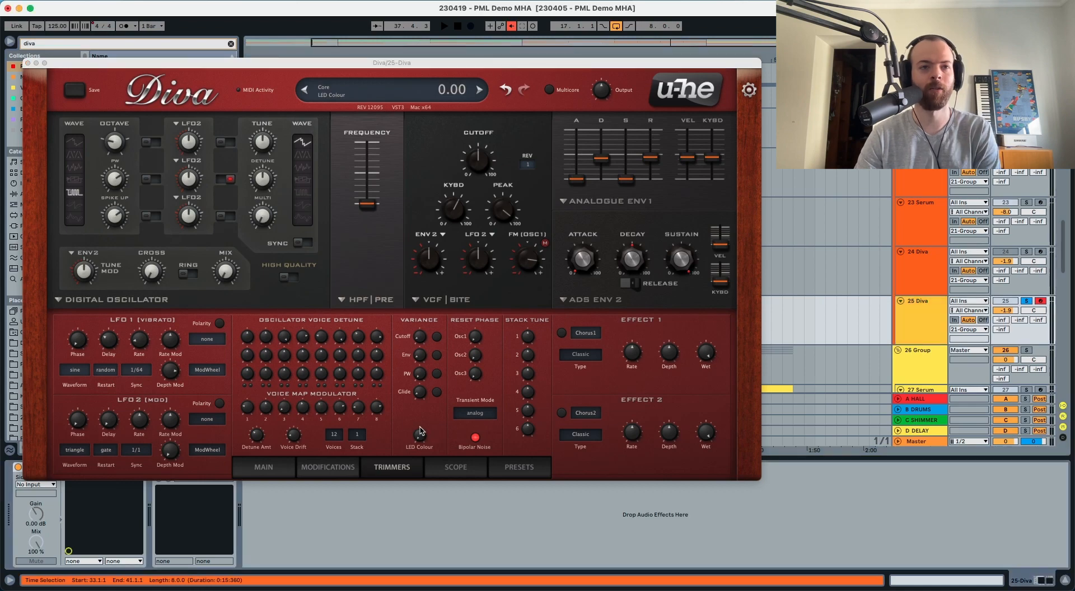
Step: Audition the voice detuning with Detune Amt at 100.00, lower it to about 23.50 and audition again
click(256, 437)
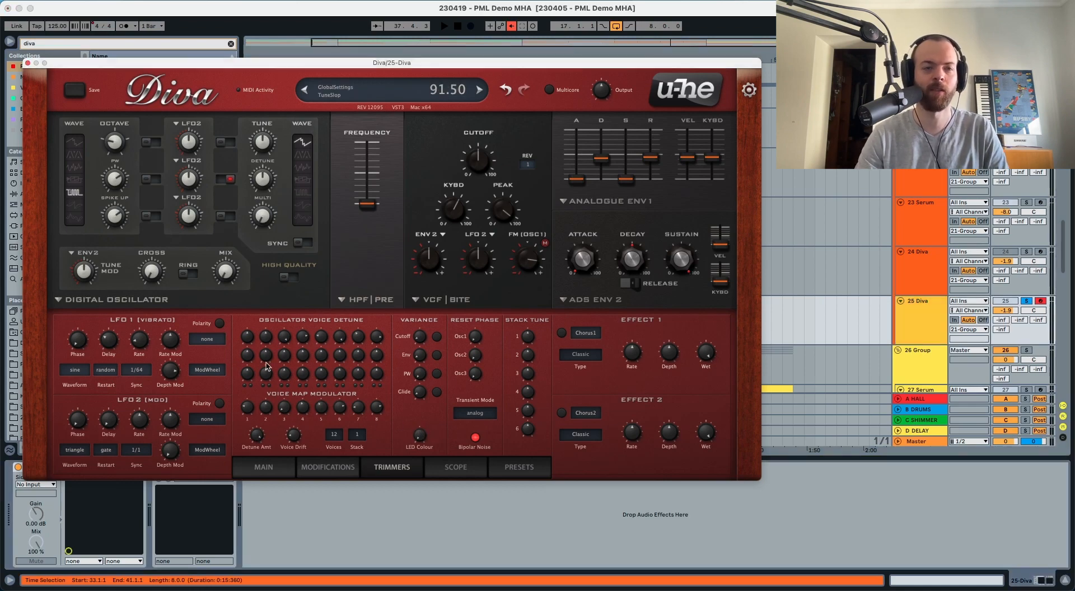
key(space)
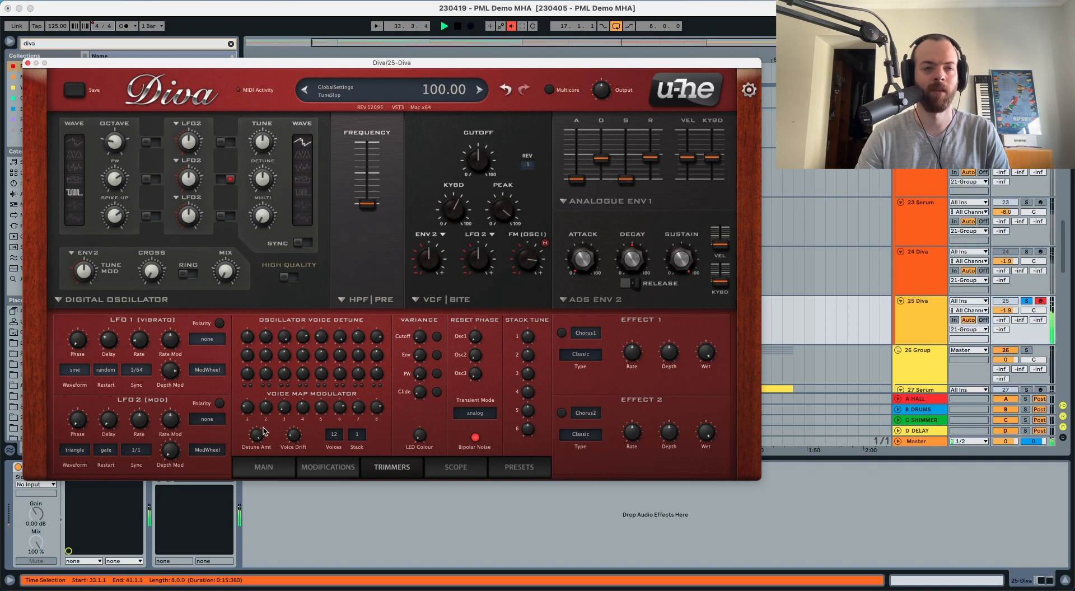
key(space)
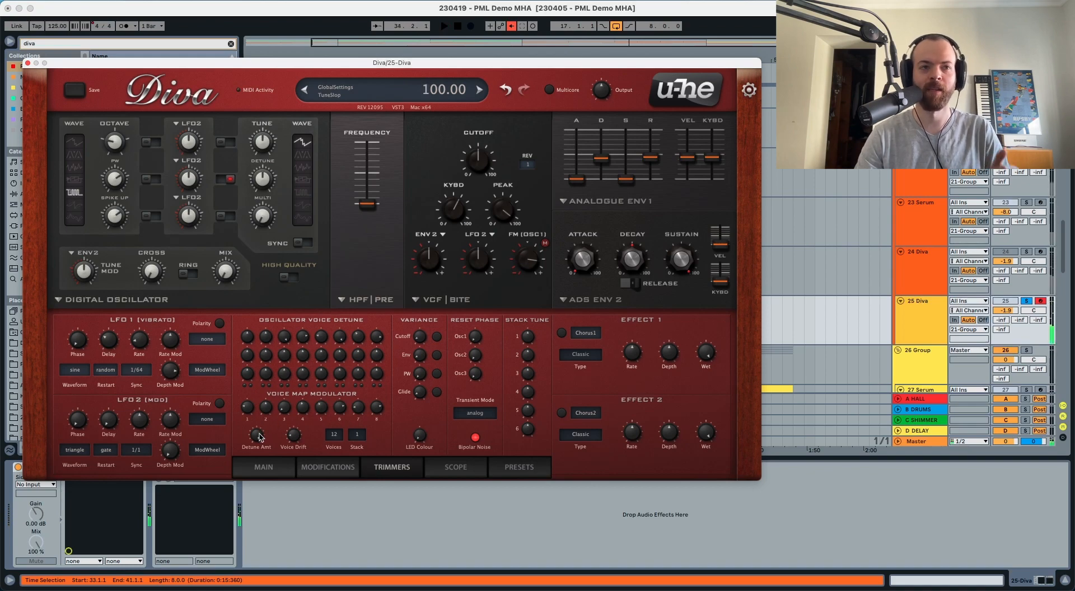
drag(259, 436, 258, 536)
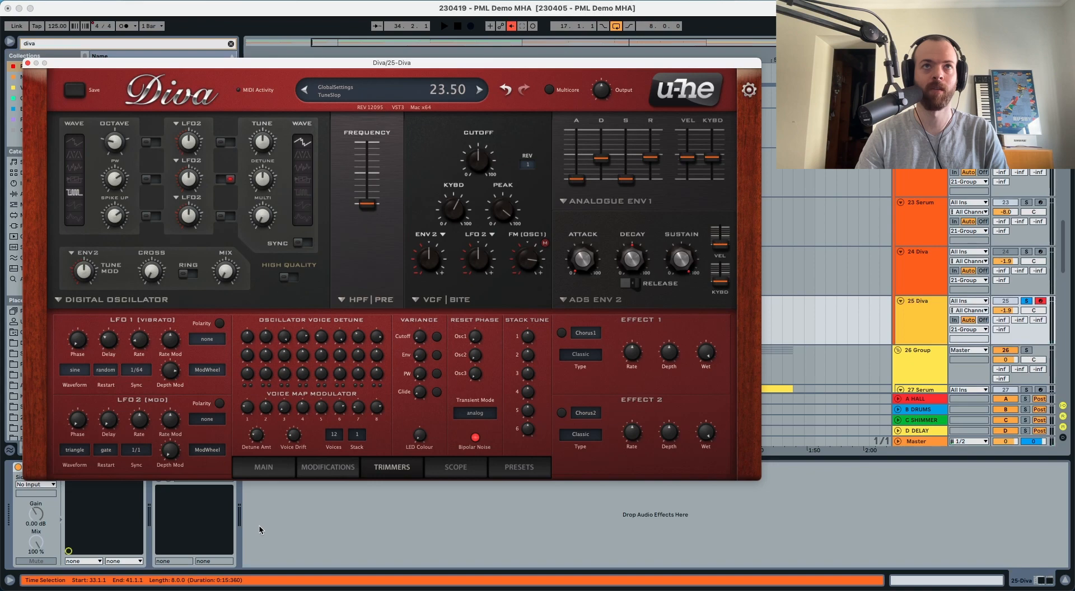
key(space)
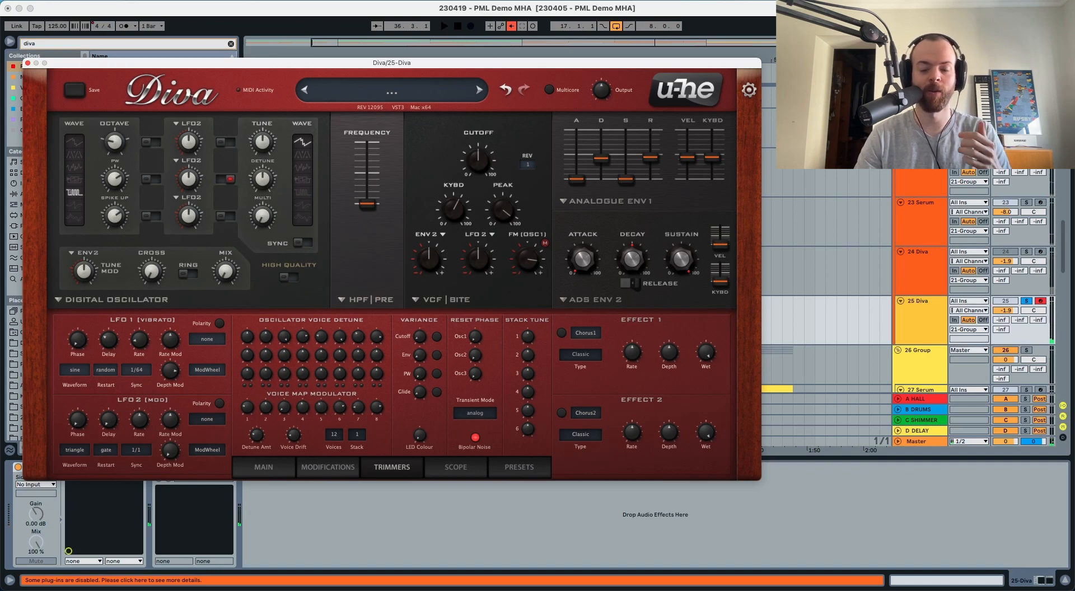
Step: Raise the Cutoff variance to about 16.00, increase the Env variance and audition the part
mouse_move(419, 339)
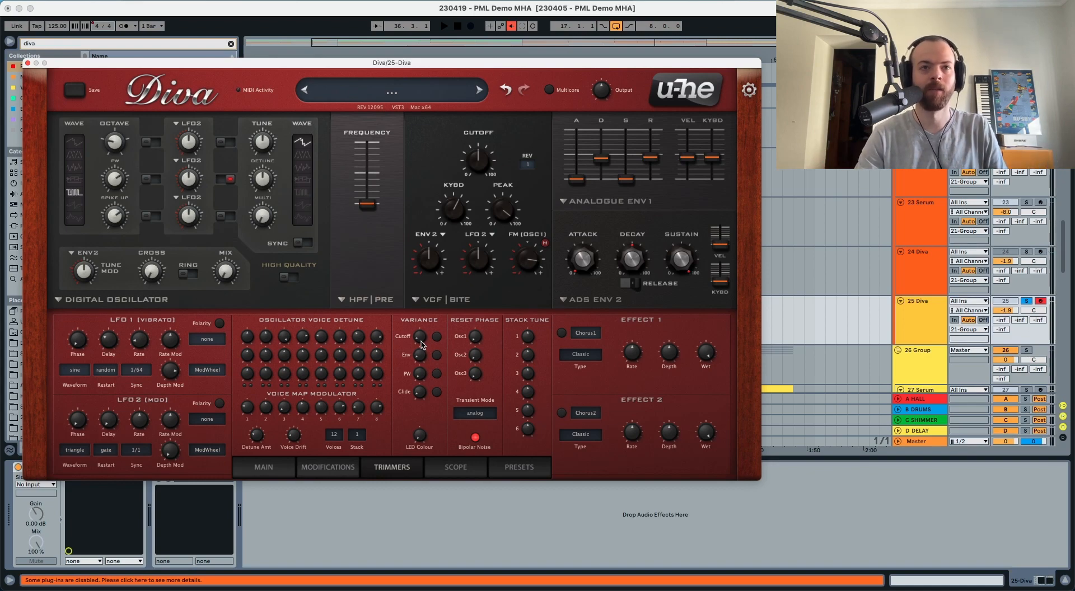
drag(421, 344, 423, 337)
key(space)
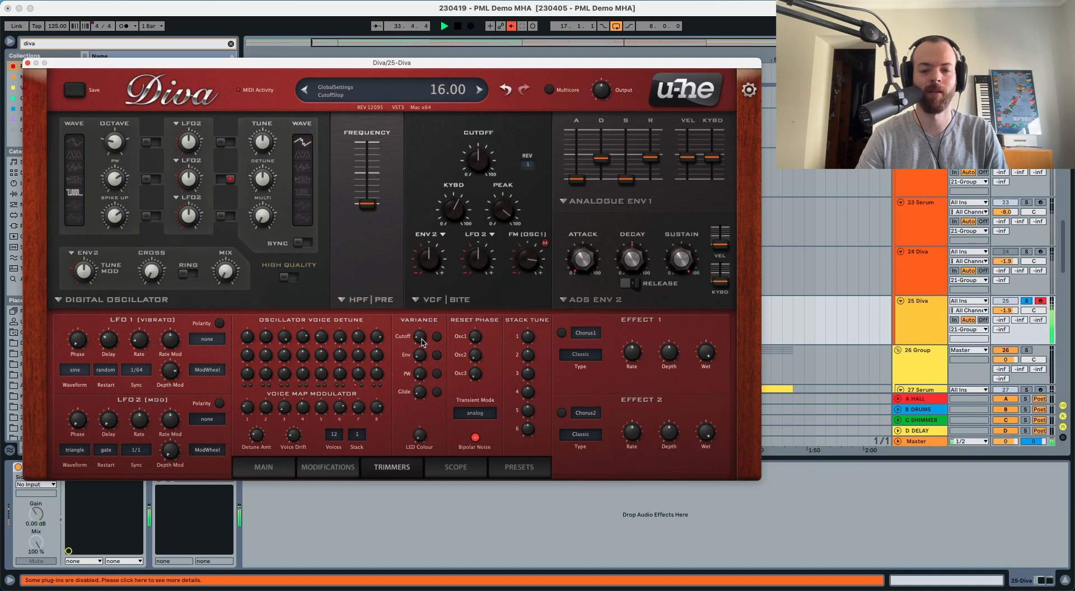
key(space)
drag(420, 356, 425, 338)
key(space)
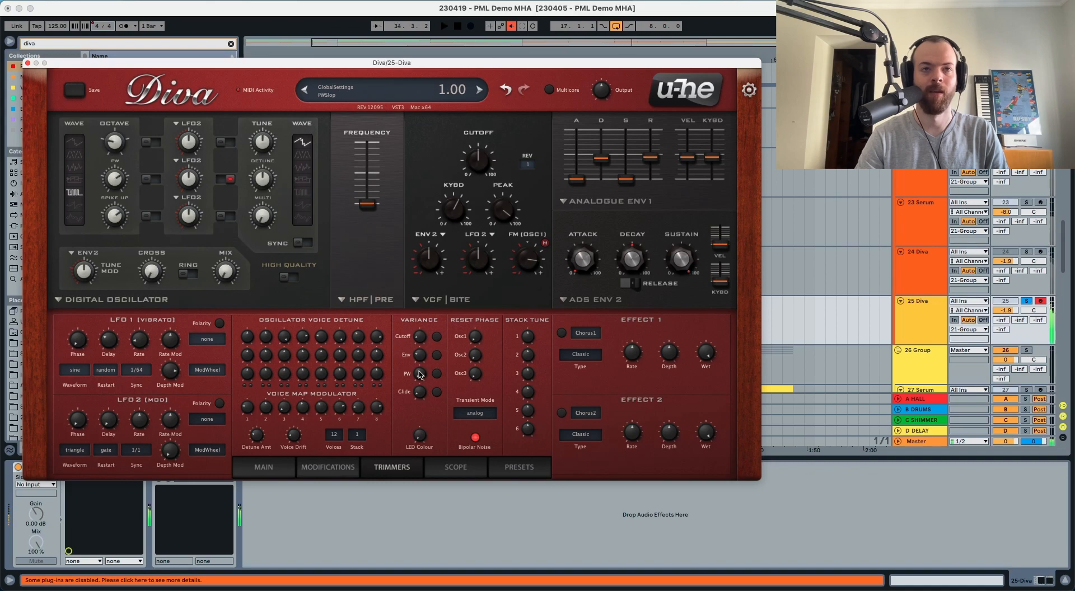
Step: Raise the PW variance to 32.50 and audition the part
drag(420, 372, 426, 335)
key(space)
key(space)
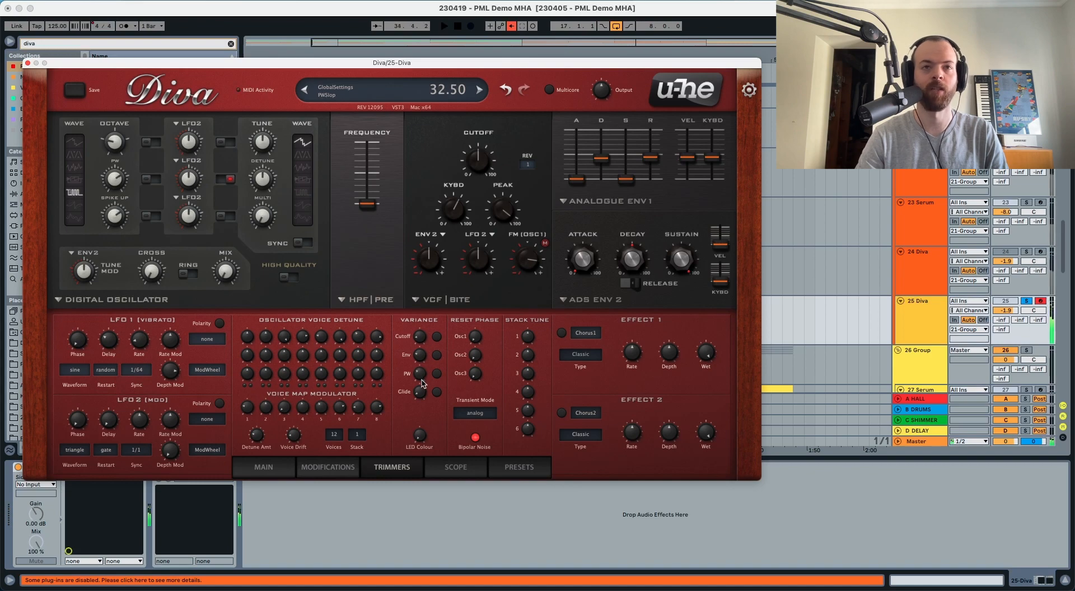
Step: Raise the Glide variance and trigger the Cutoff variance's random option, auditioning the part
drag(421, 392, 424, 374)
key(space)
key(space)
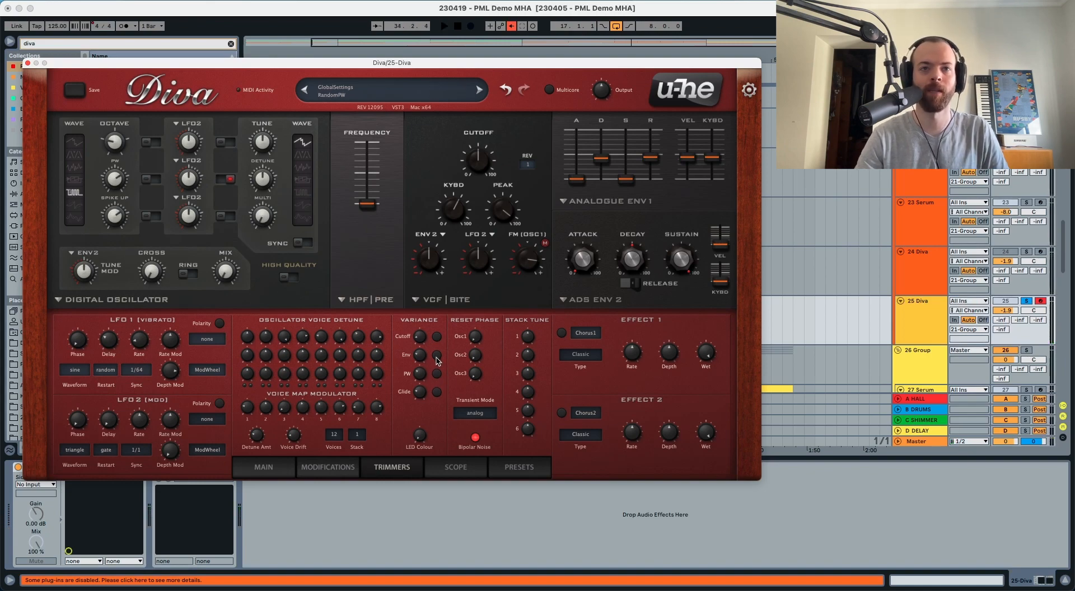
click(436, 338)
key(space)
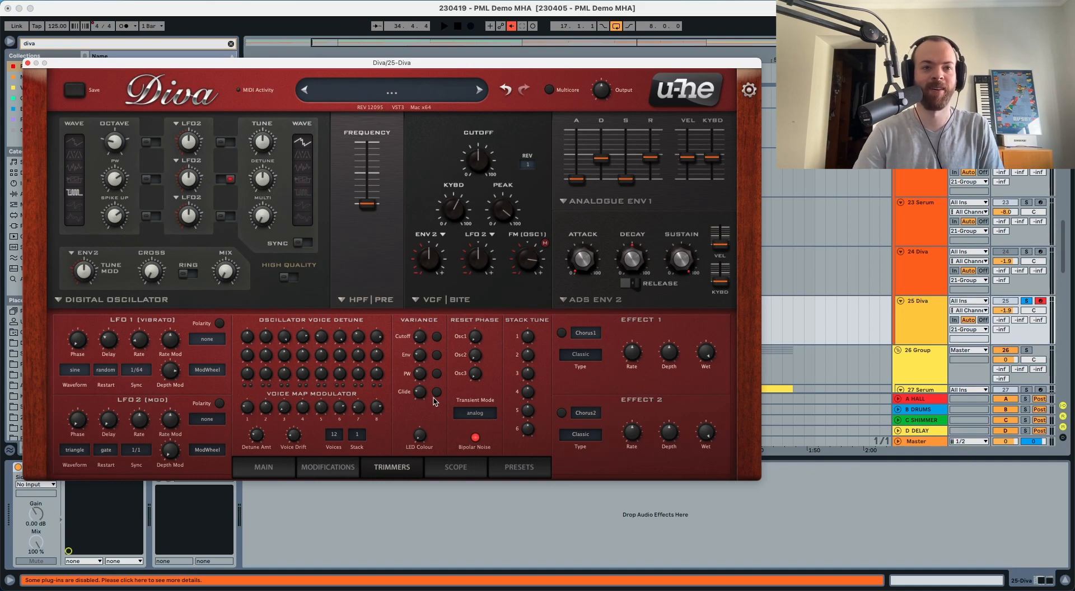
Step: Enable Effect 1 and choose Plate1 as its module
click(562, 333)
click(586, 335)
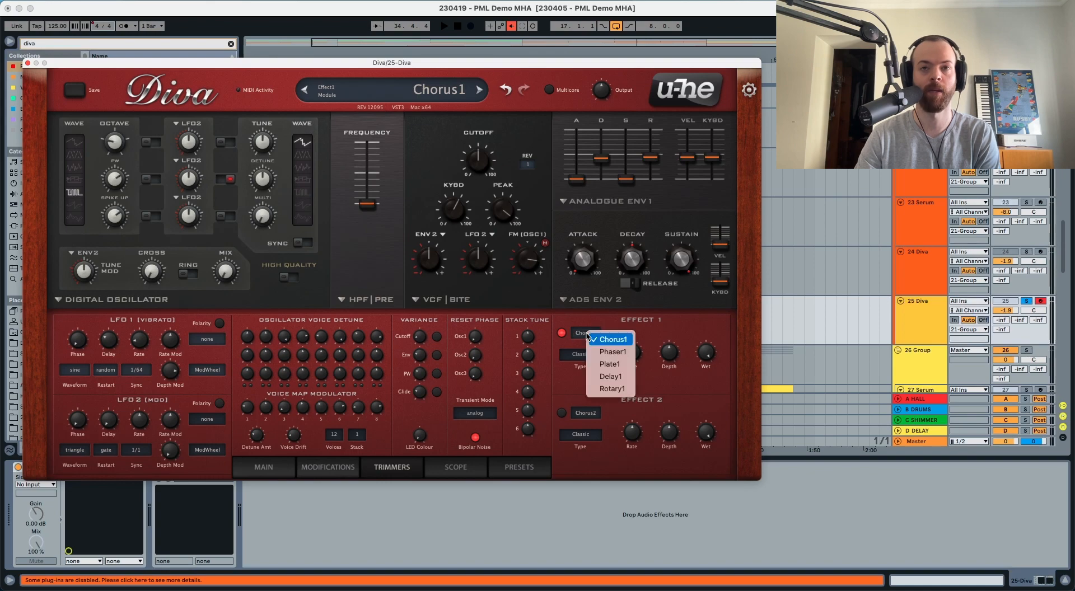
click(599, 365)
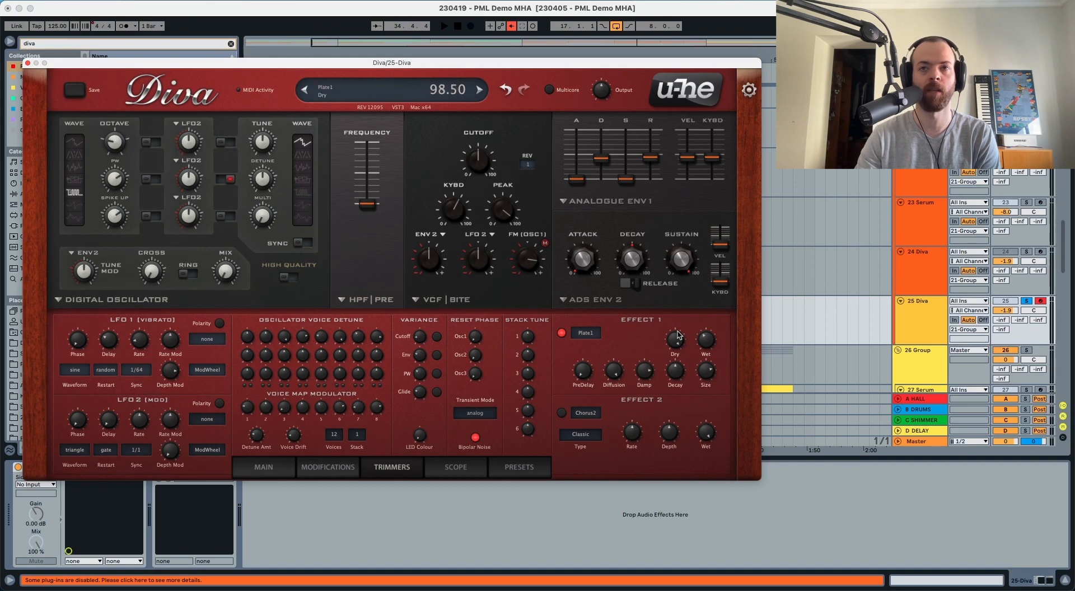
Step: Raise the plate reverb's Wet level to 47.00 while auditioning the part
key(space)
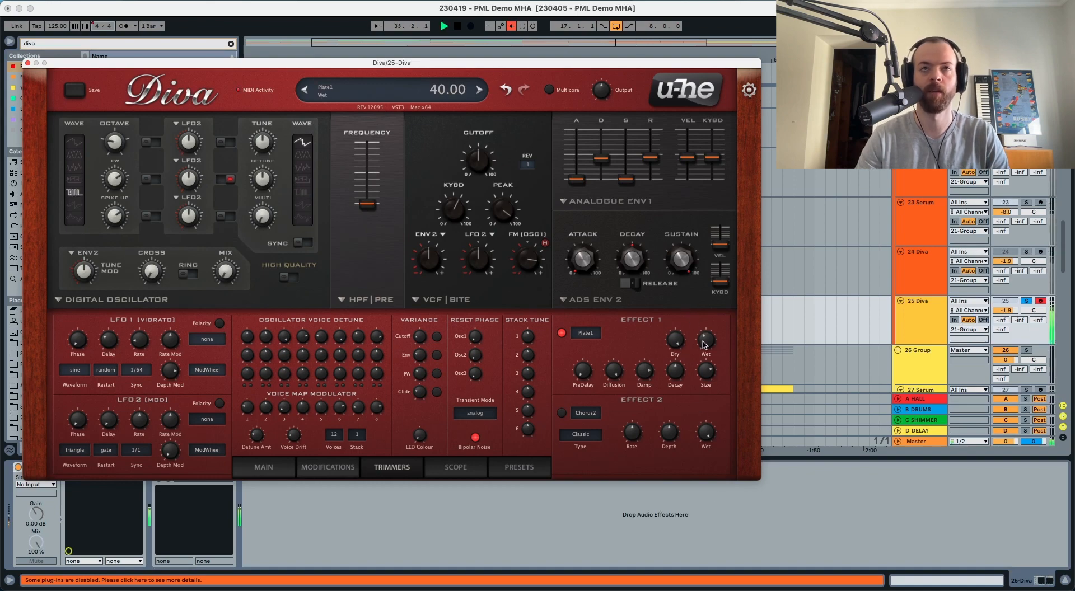
drag(705, 344, 709, 339)
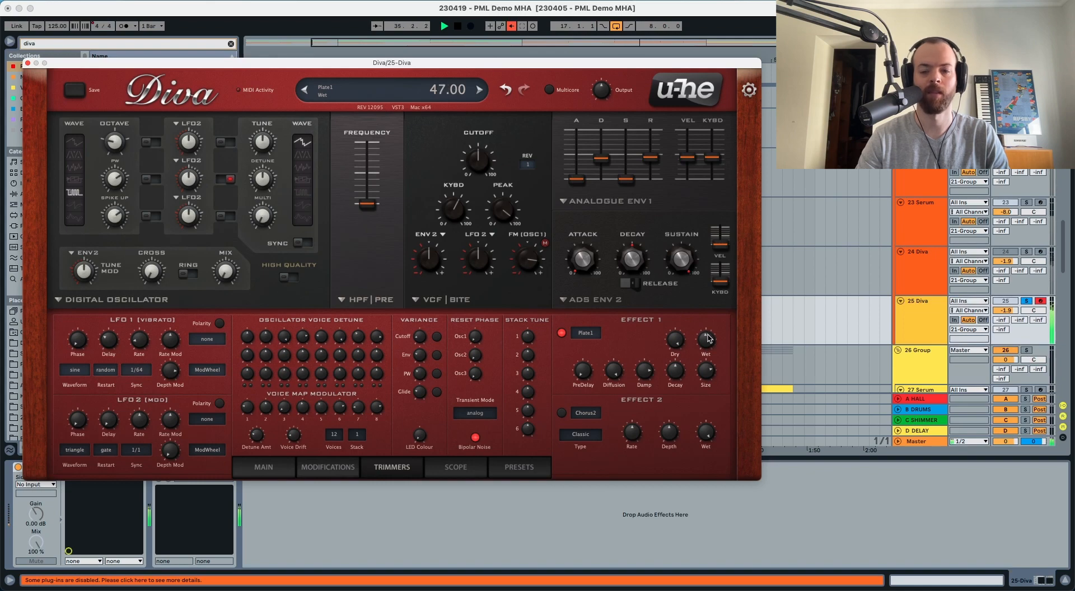
key(space)
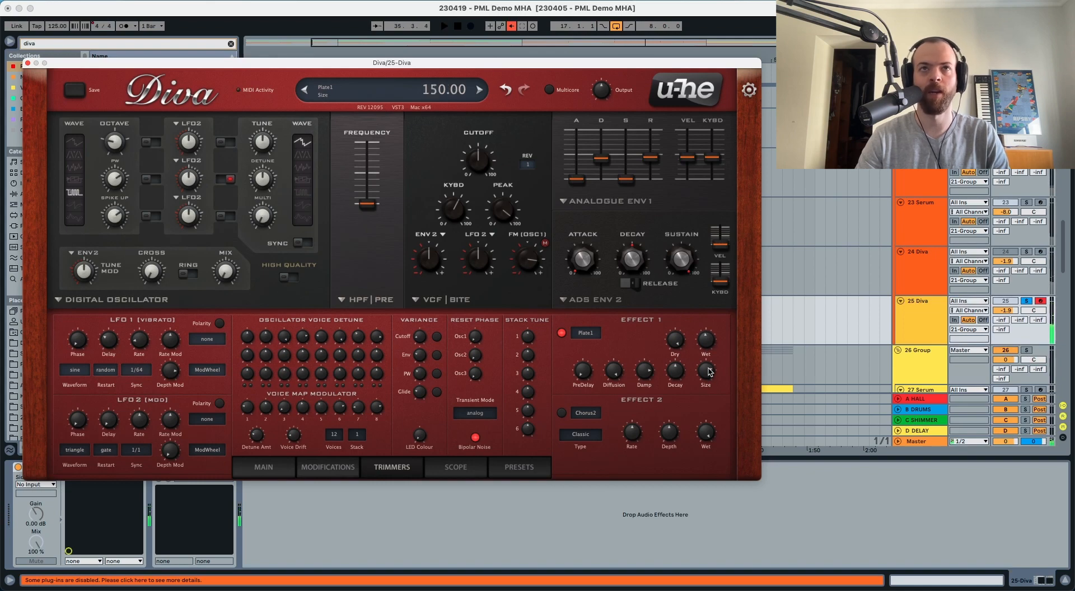
Step: Adjust the Size and Decay of the plate reverb in Effect 1 while auditioning the part
drag(709, 372, 709, 402)
key(space)
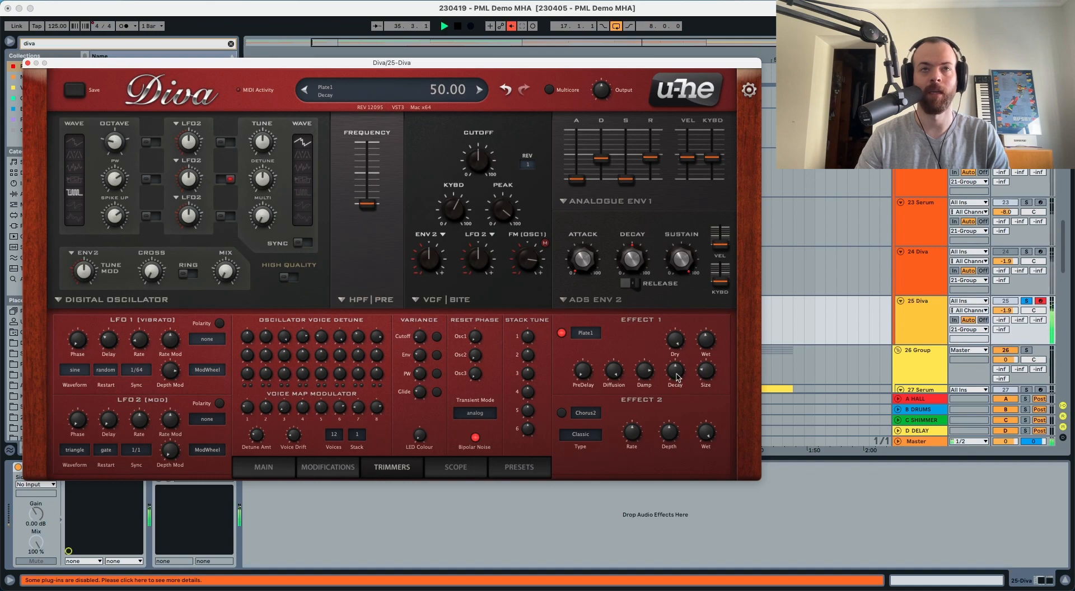
drag(678, 375, 653, 383)
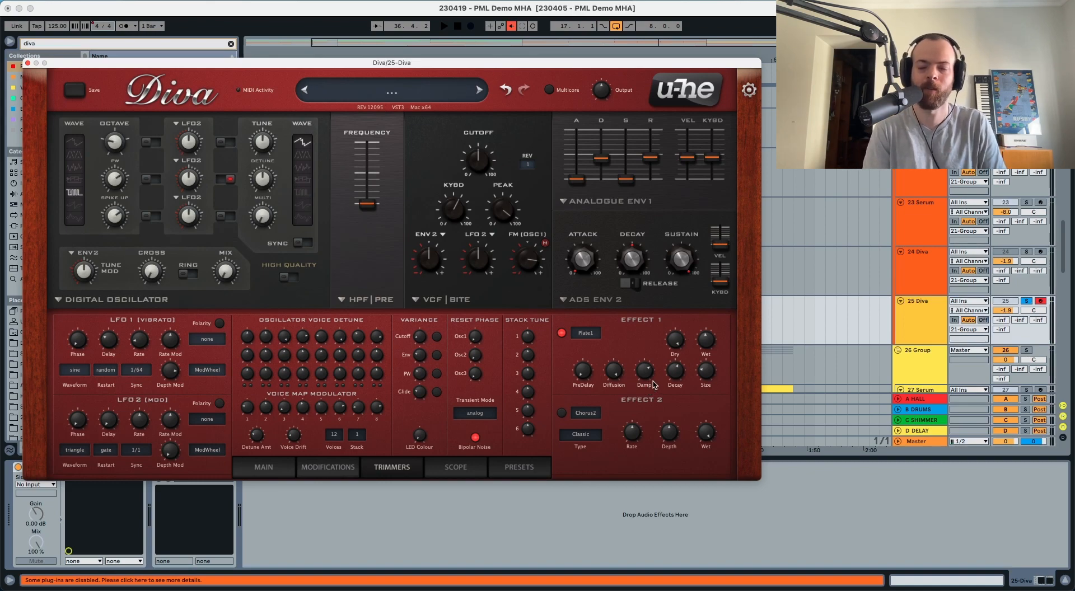
Step: Adjust the plate reverb's Diffusion while auditioning the part
mouse_move(640, 378)
key(space)
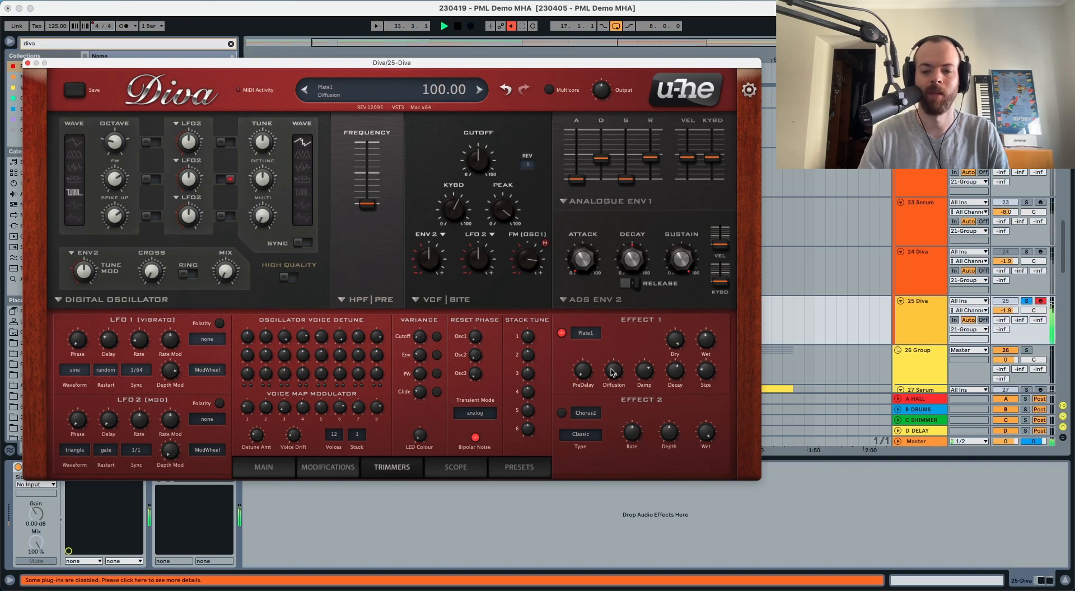
drag(613, 372, 612, 430)
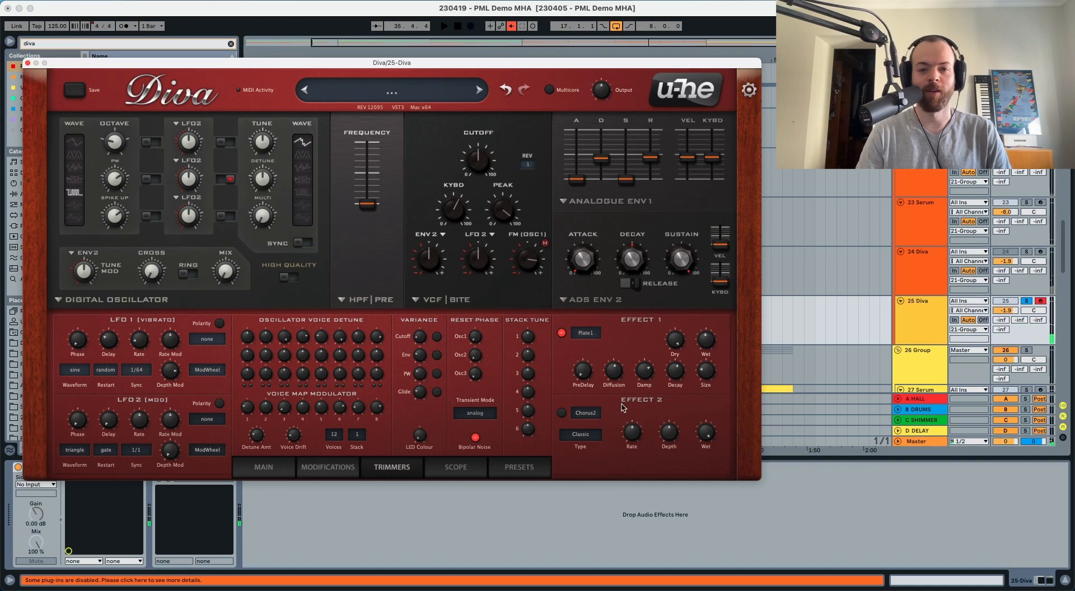
Step: Unsolo track 25 Diva, play the full arrangement and close the Diva plug-in window
click(1026, 302)
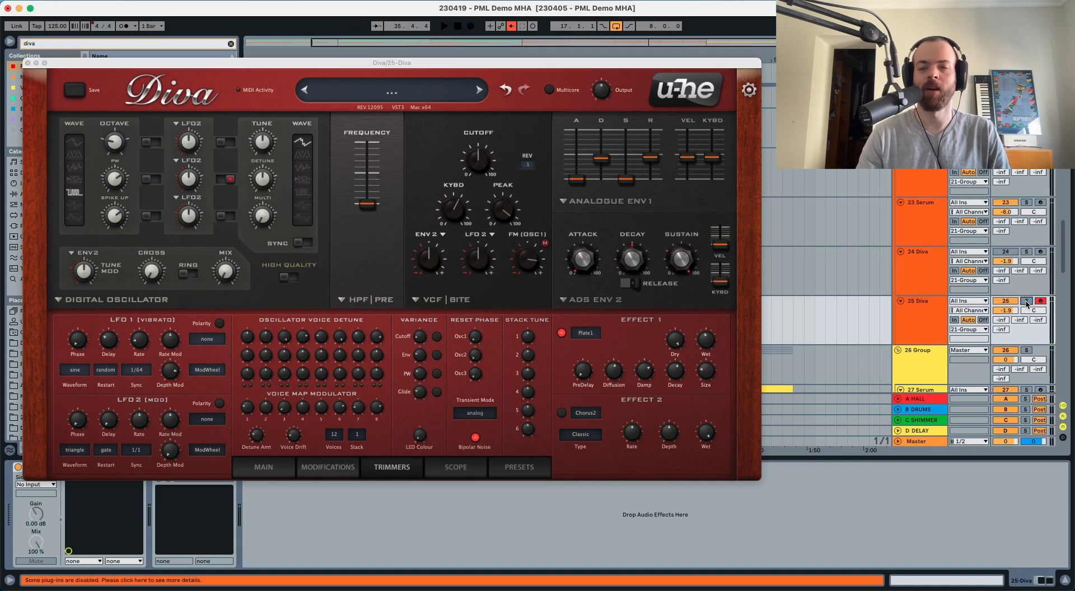
key(space)
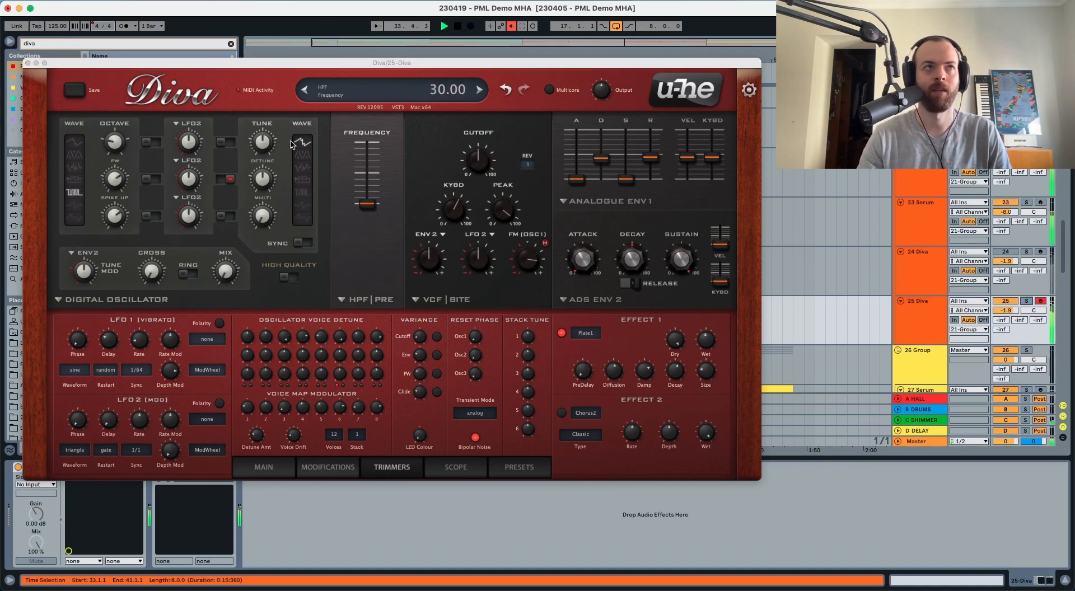
click(28, 64)
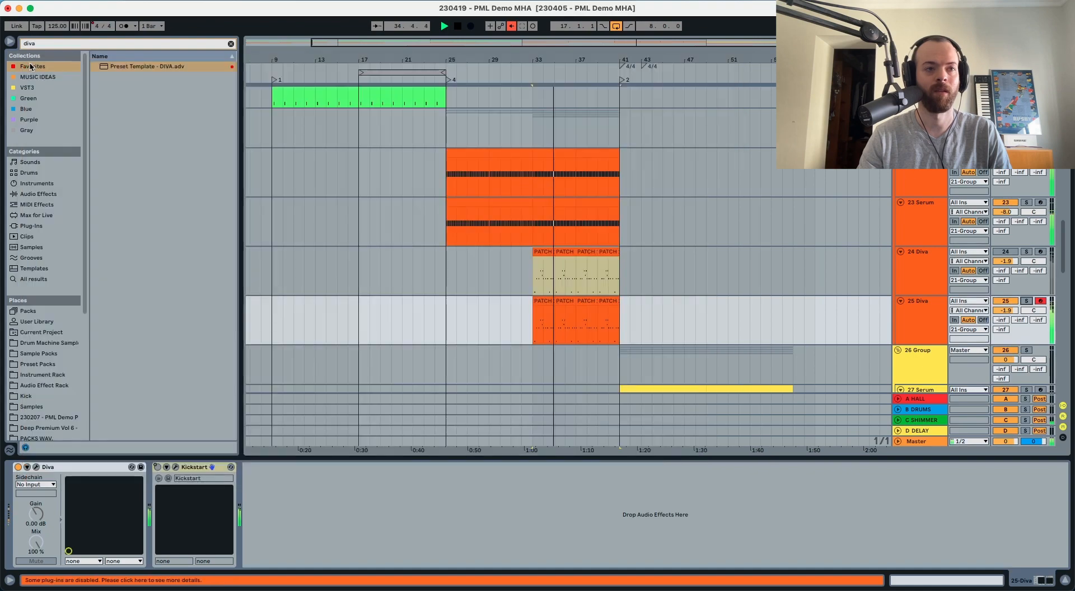
Step: Enable the Kickstart device on track 25 and listen to the patch in the full mix
click(157, 468)
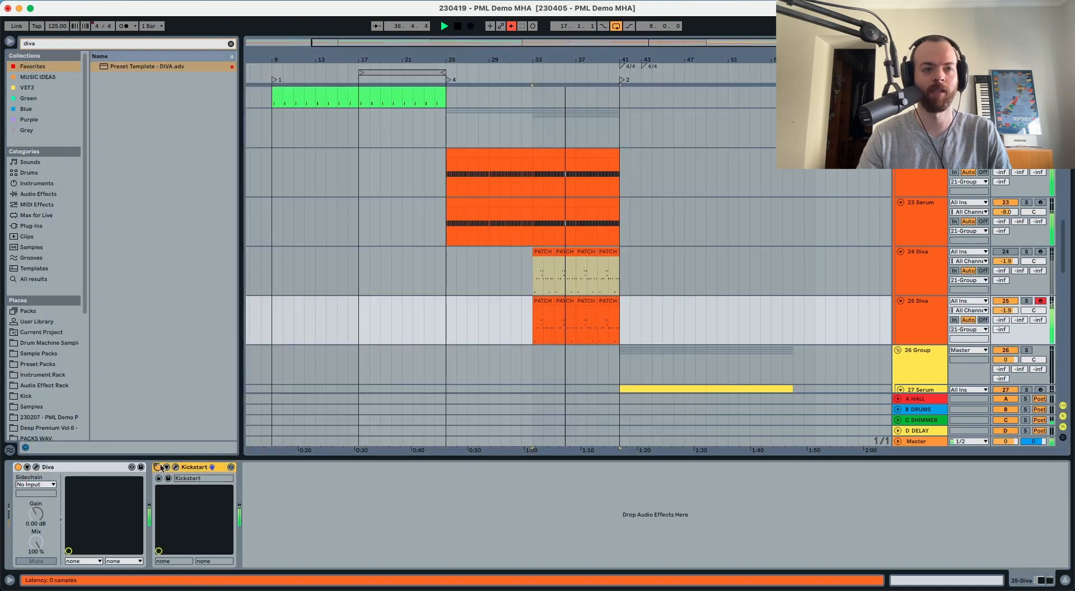
click(511, 27)
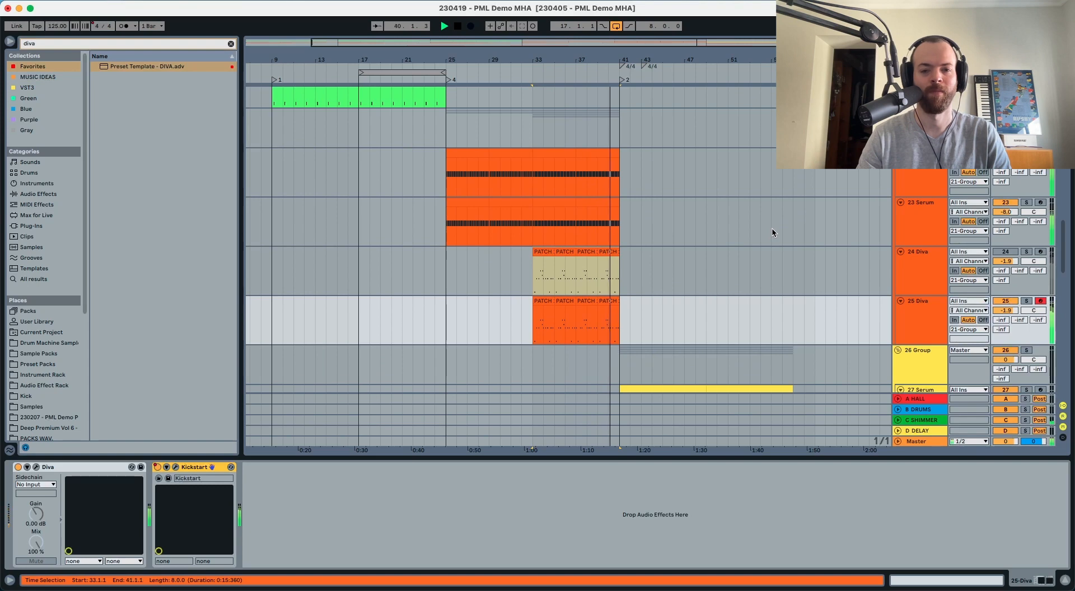
key(space)
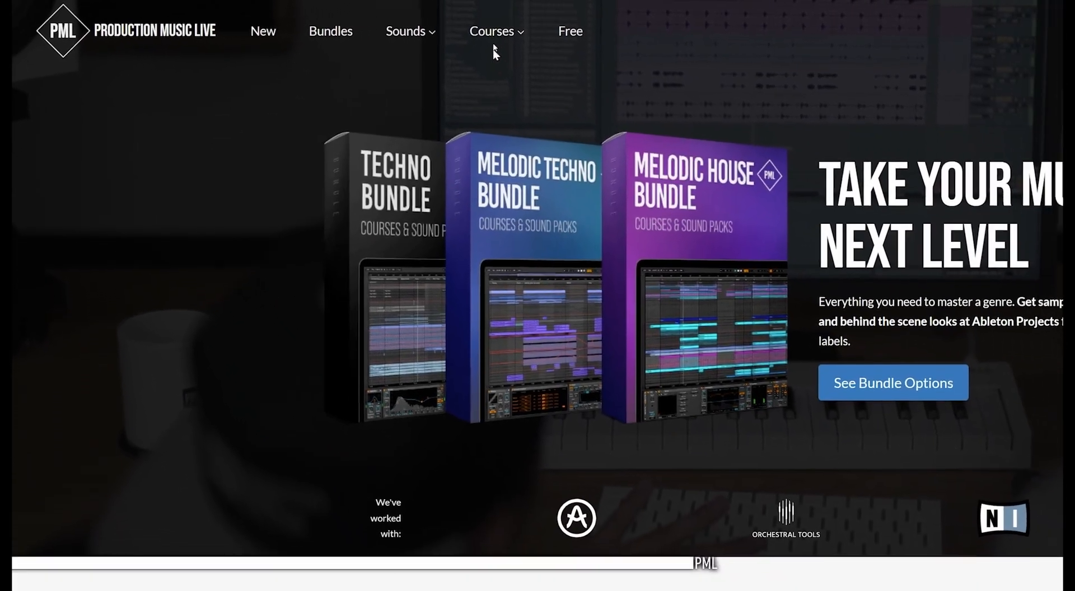
mouse_move(603, 38)
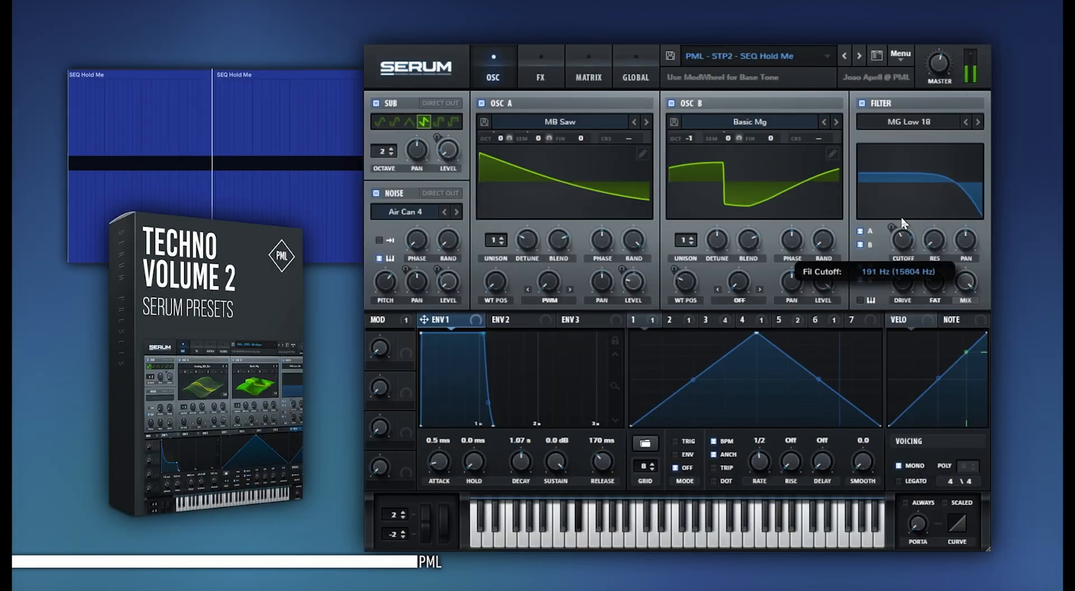
drag(903, 224, 897, 241)
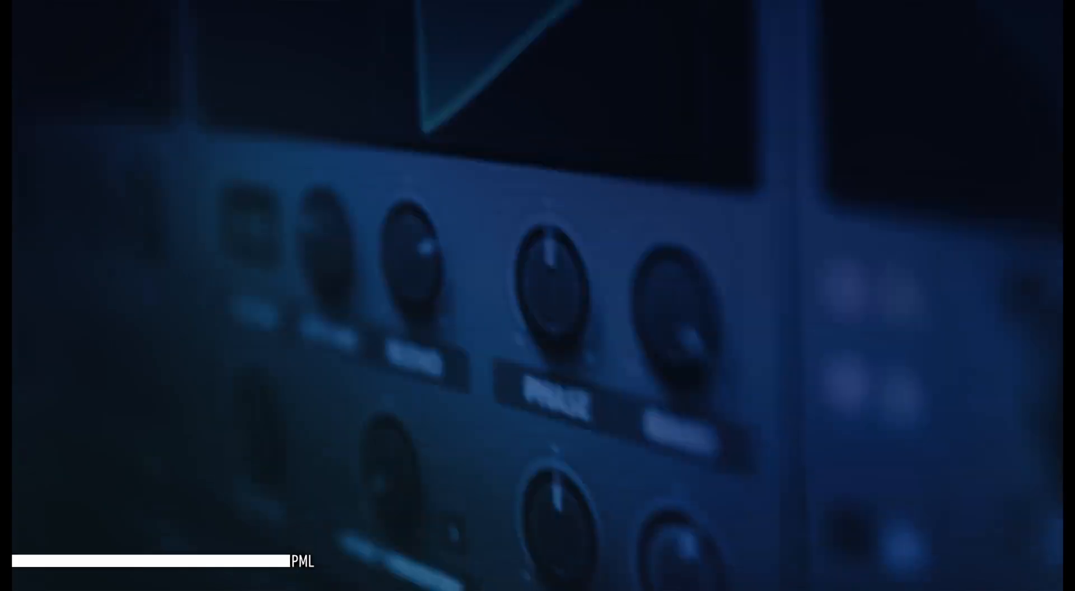